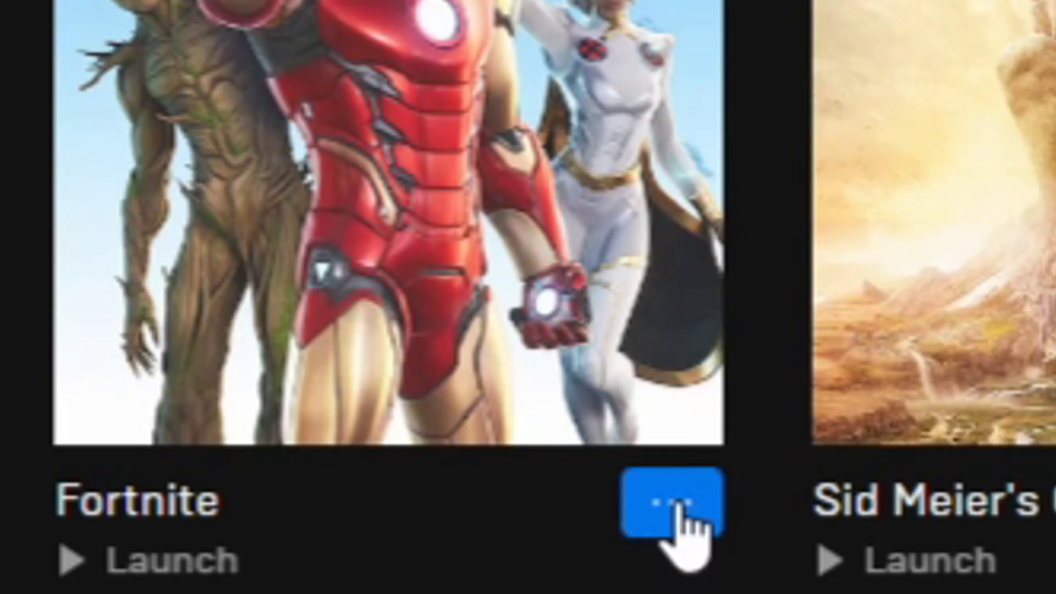
Step: Verify the installed game files of Fortnite
click(376, 293)
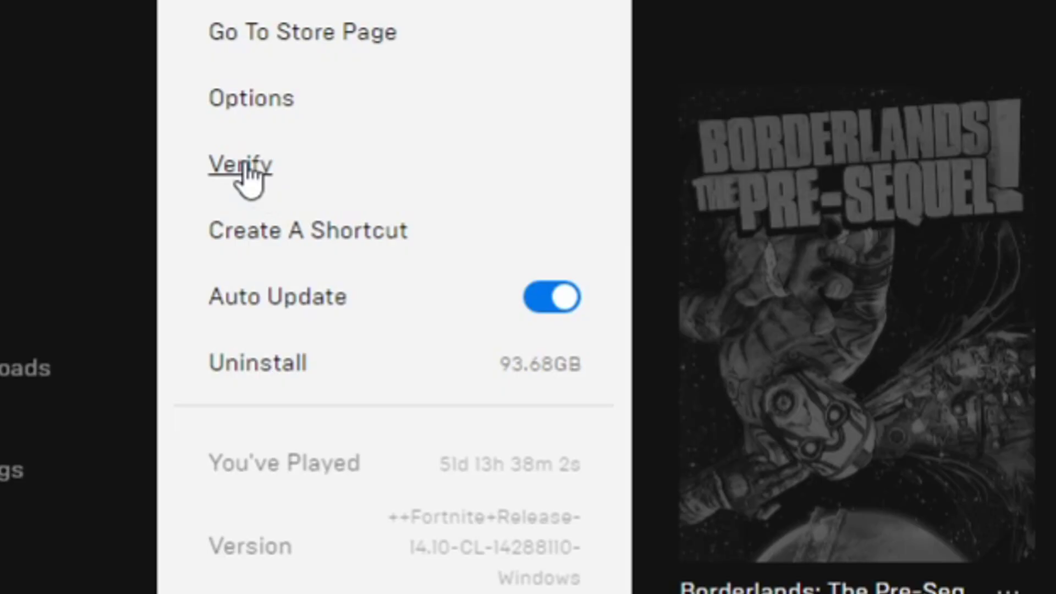
click(250, 181)
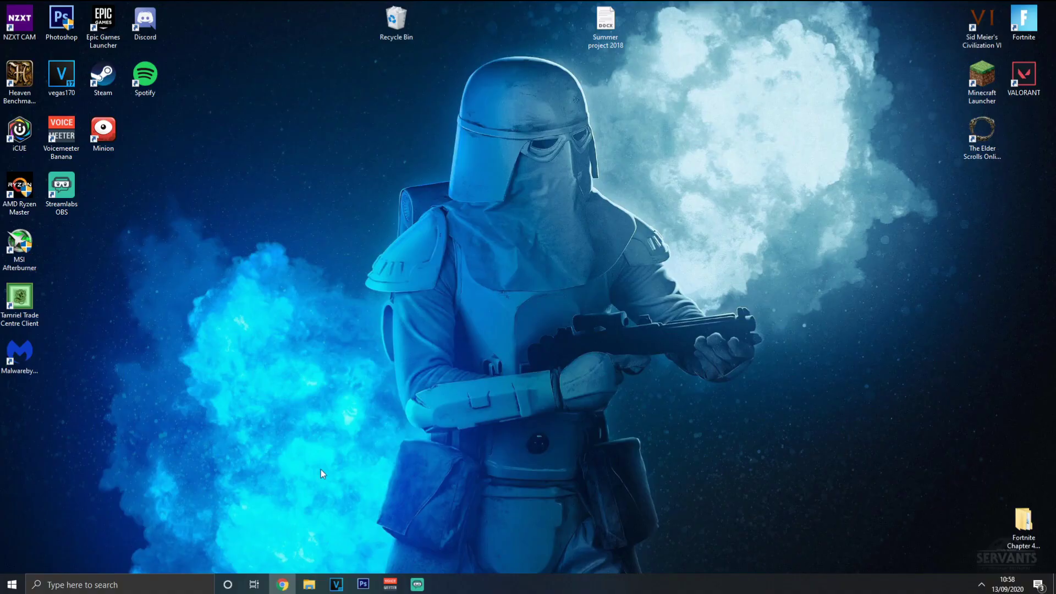
Step: Search Windows for "game", open the Game bar shortcuts settings, and review the Xbox Game Bar, Captures and Game Mode pages
click(164, 586)
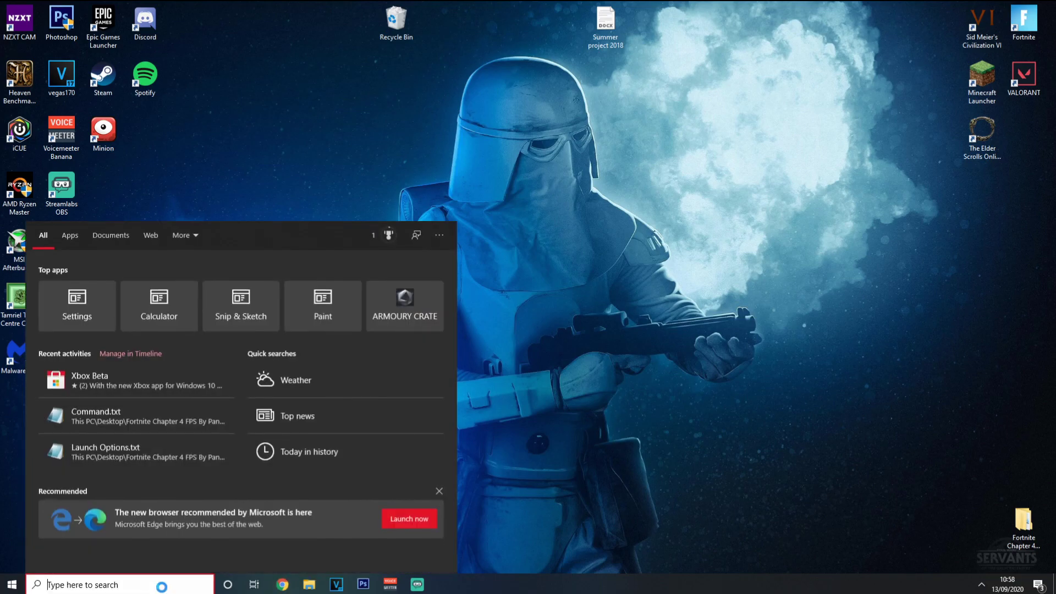
text(game)
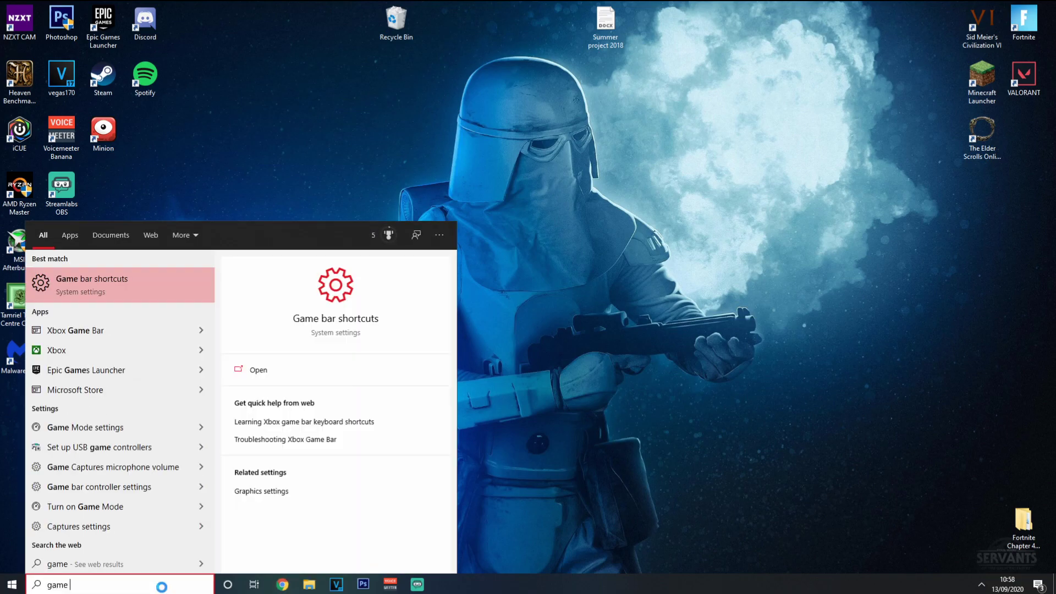
click(78, 280)
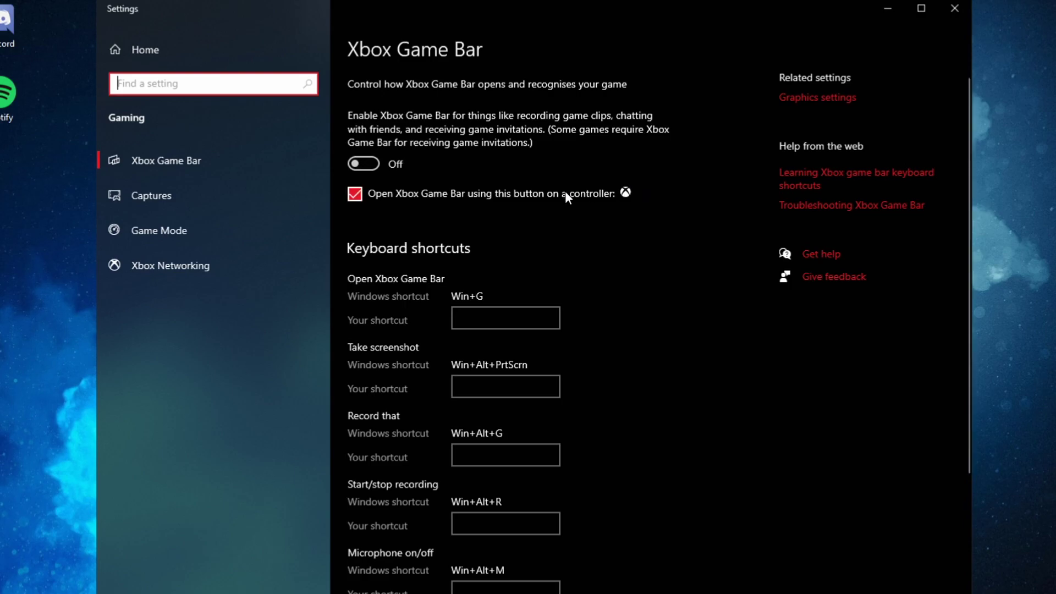
click(220, 200)
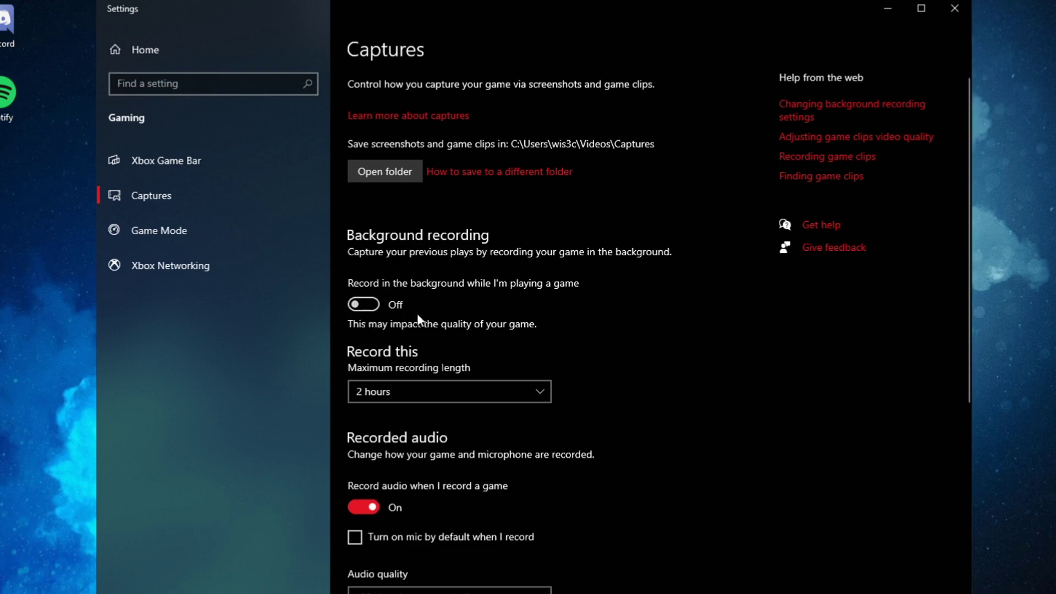
click(133, 230)
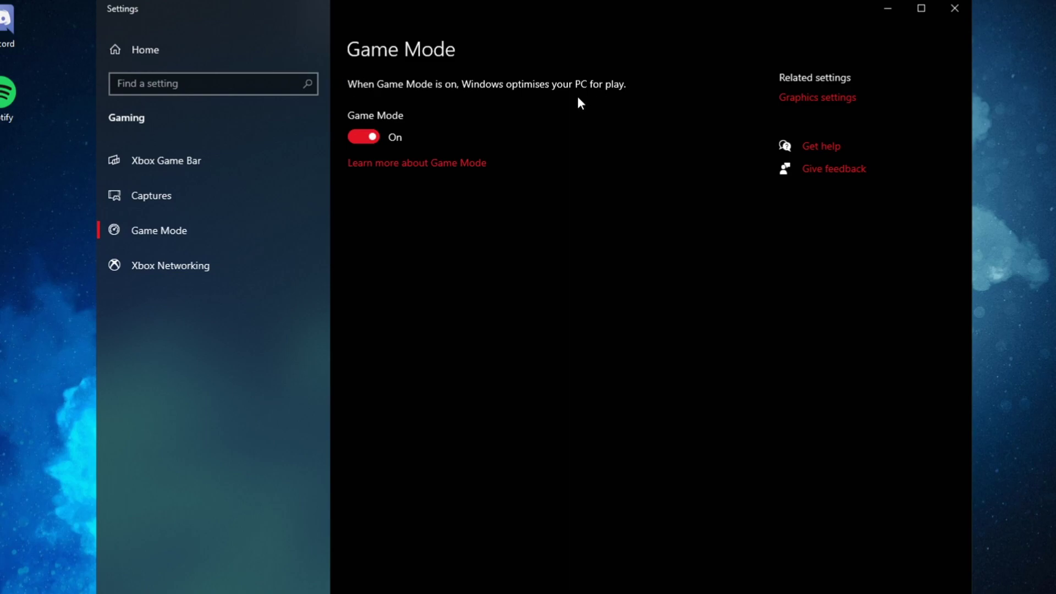
click(427, 168)
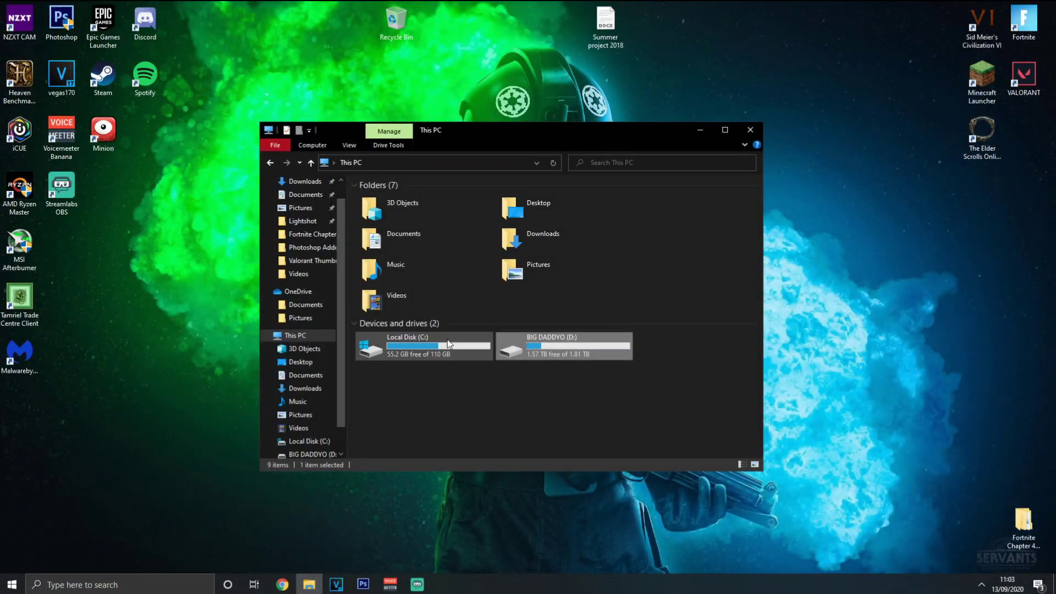
Step: Open Disk Clean-up for Local Disk (C:) from the drive's properties
click(450, 392)
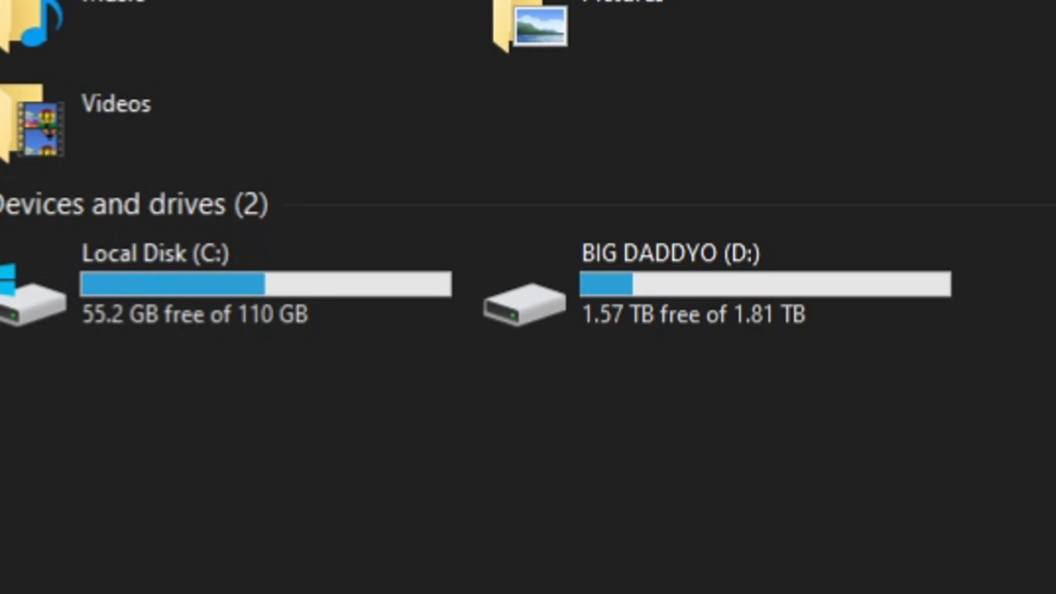
right_click(209, 300)
click(297, 259)
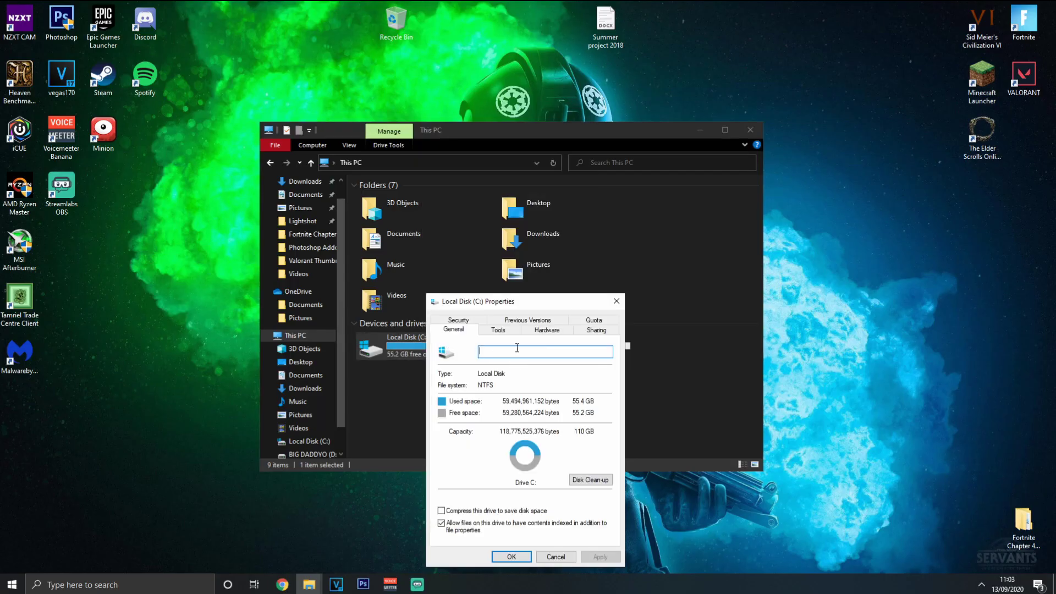
click(589, 480)
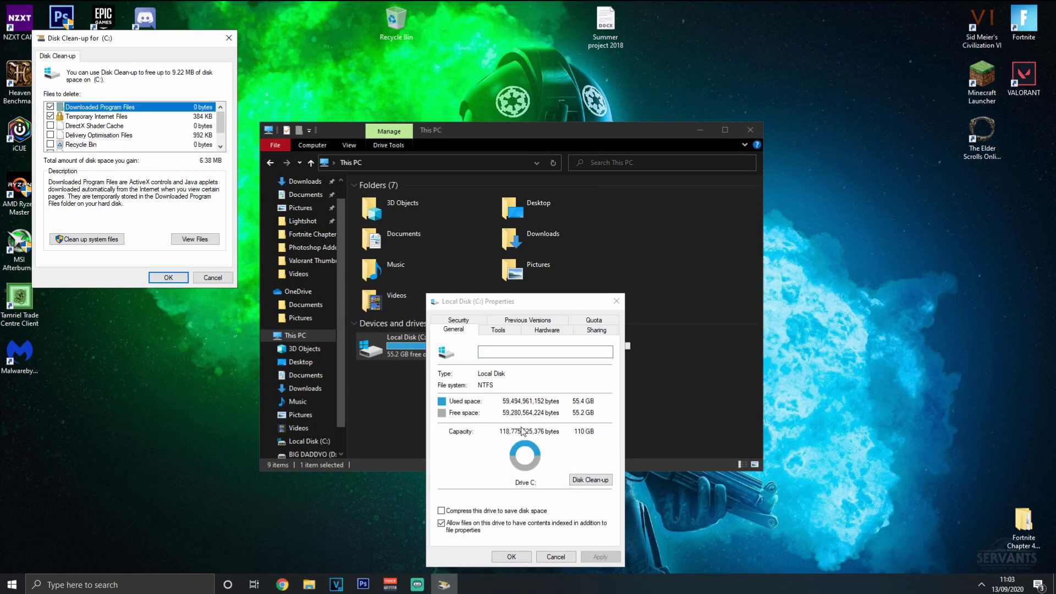
Step: Mark every file category on drive C: for deletion, run the clean-up, and close the drive's properties
scroll(83, 126, down, 1)
click(110, 260)
click(110, 221)
scroll(114, 221, up, 1)
click(111, 241)
click(110, 261)
click(110, 261)
scroll(119, 145, down, 1)
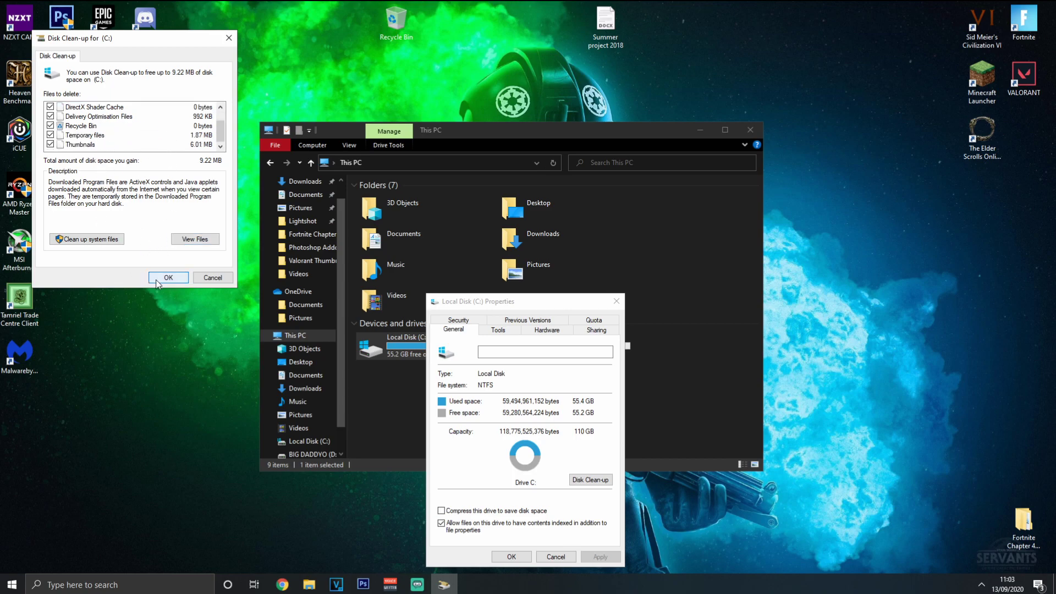
scroll(147, 136, up, 1)
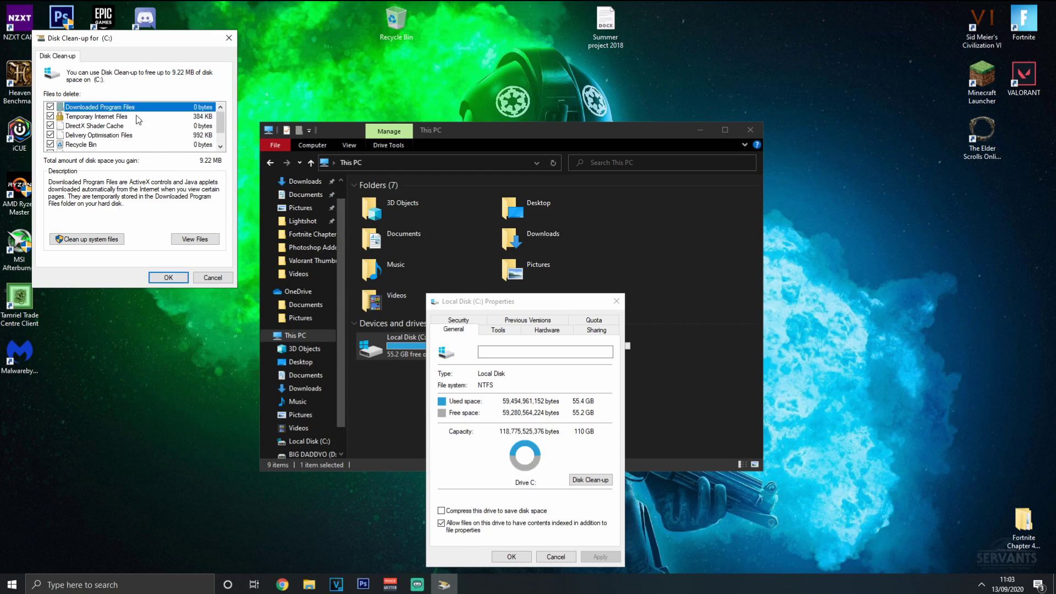
scroll(138, 120, down, 1)
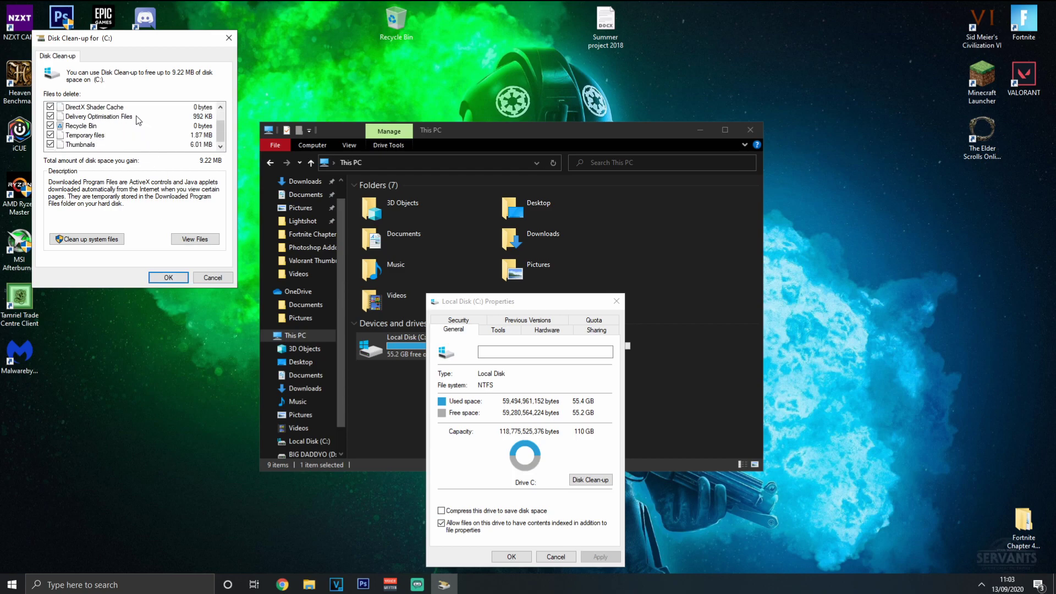
click(169, 278)
click(558, 303)
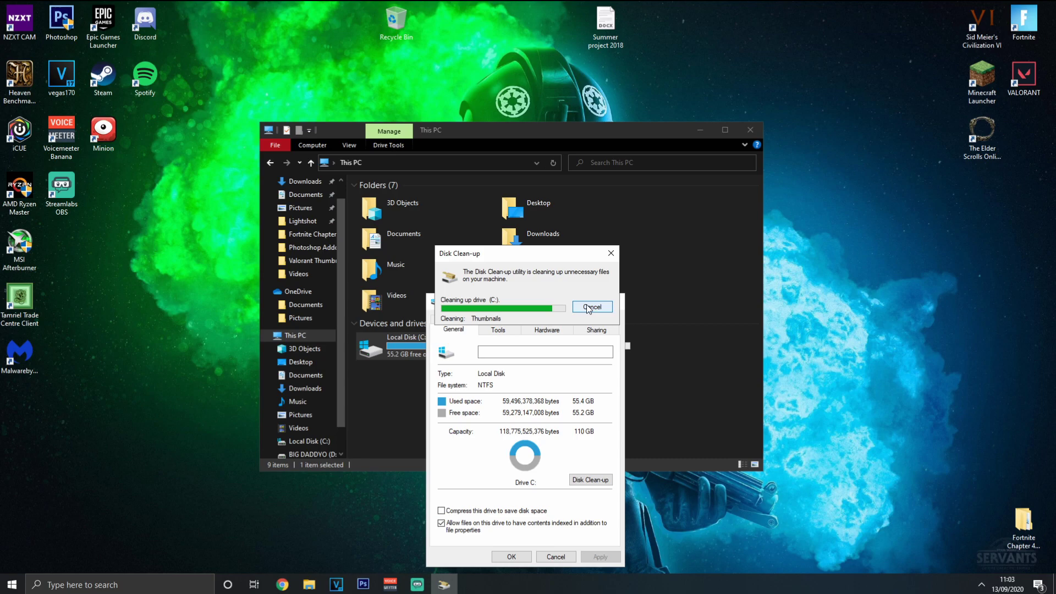
click(614, 302)
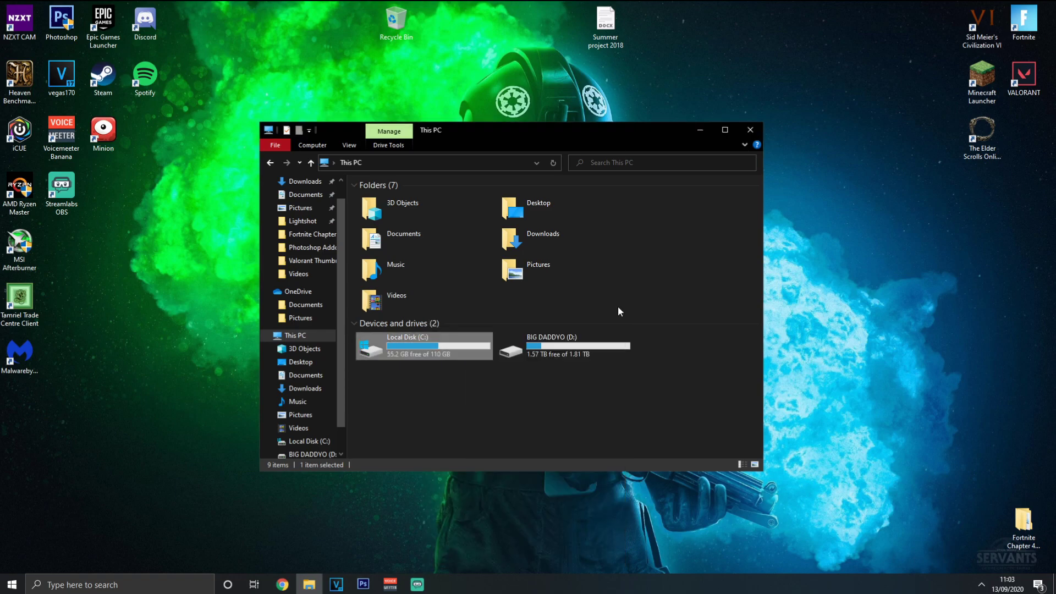
Step: Check the Disk Clean-up options for the BIG DADDYO (D:) drive and close them without cleaning
click(575, 344)
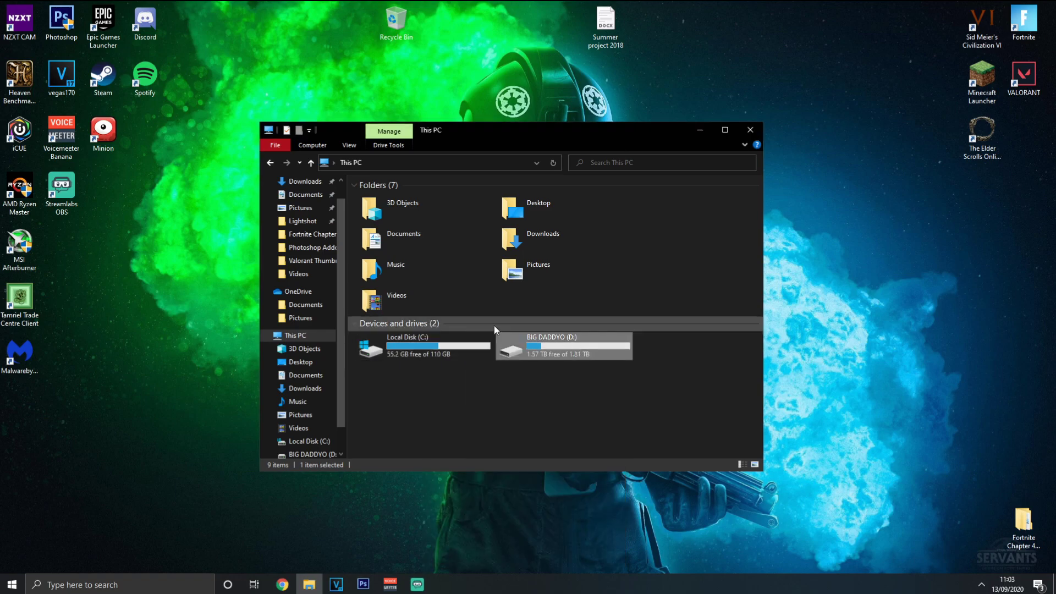
right_click(579, 356)
click(604, 348)
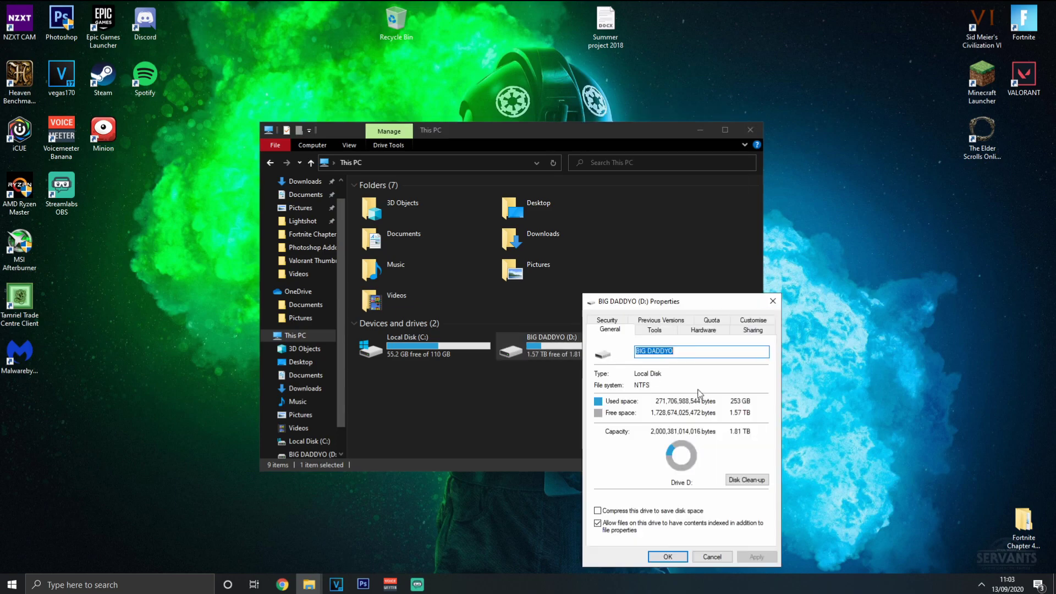
click(746, 480)
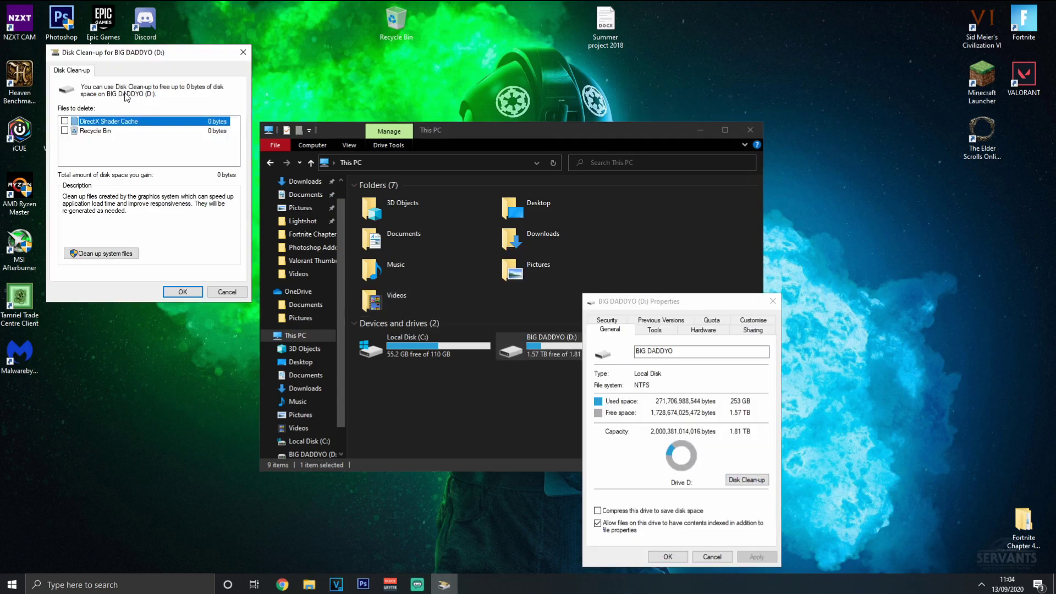
click(241, 55)
click(772, 302)
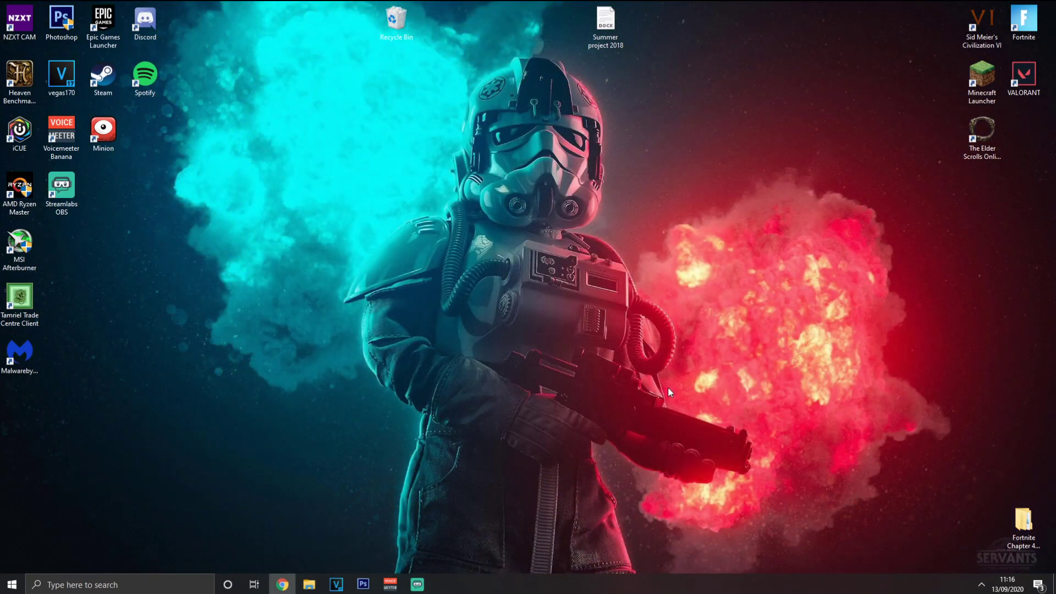
Step: Open the roaming application data folder by running %appdata%
key(super+r)
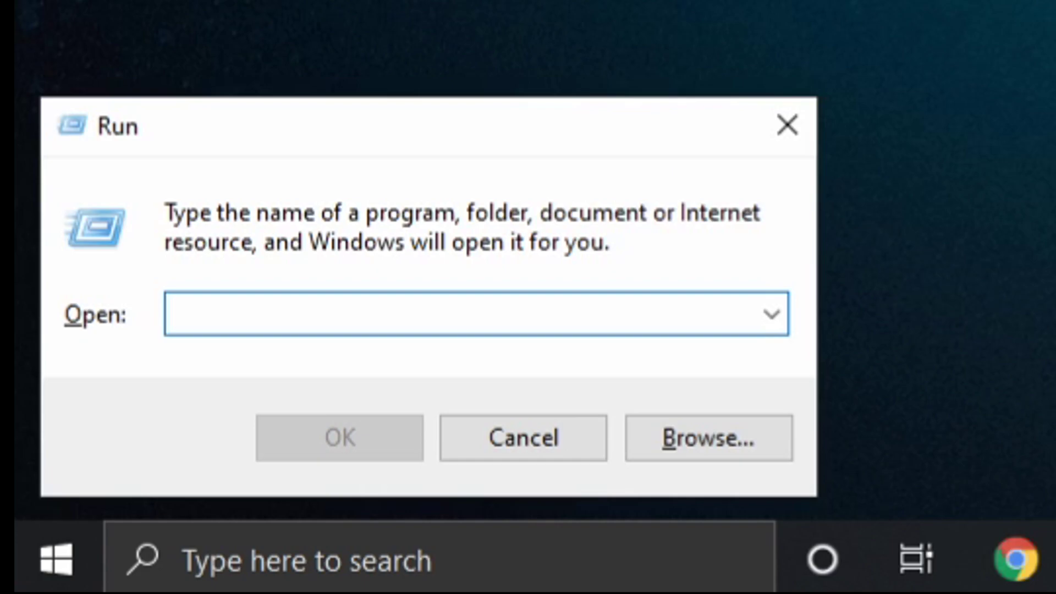
text(%appdata)
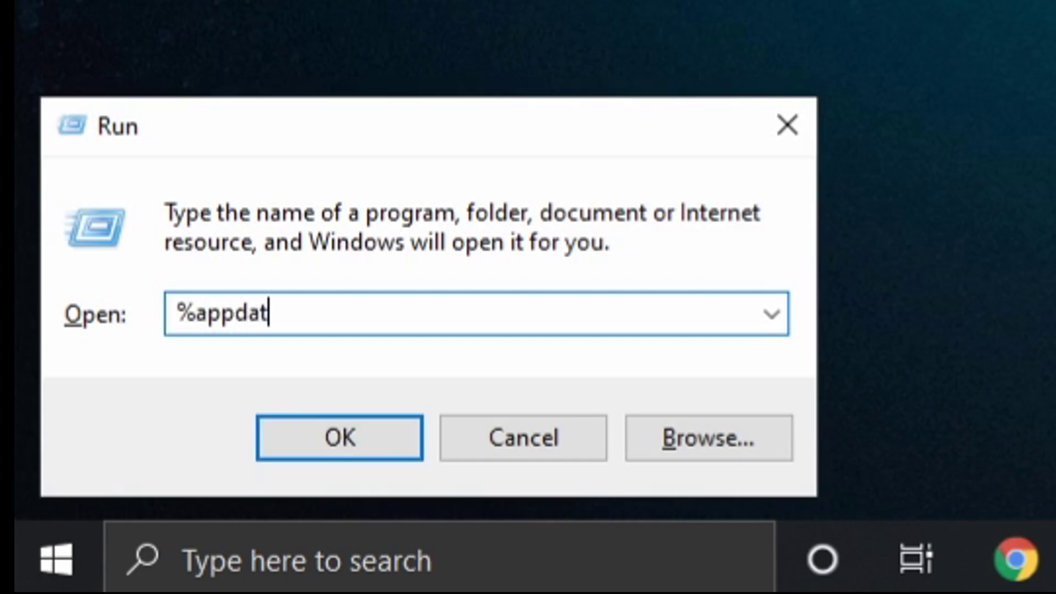
text(%)
key(Return)
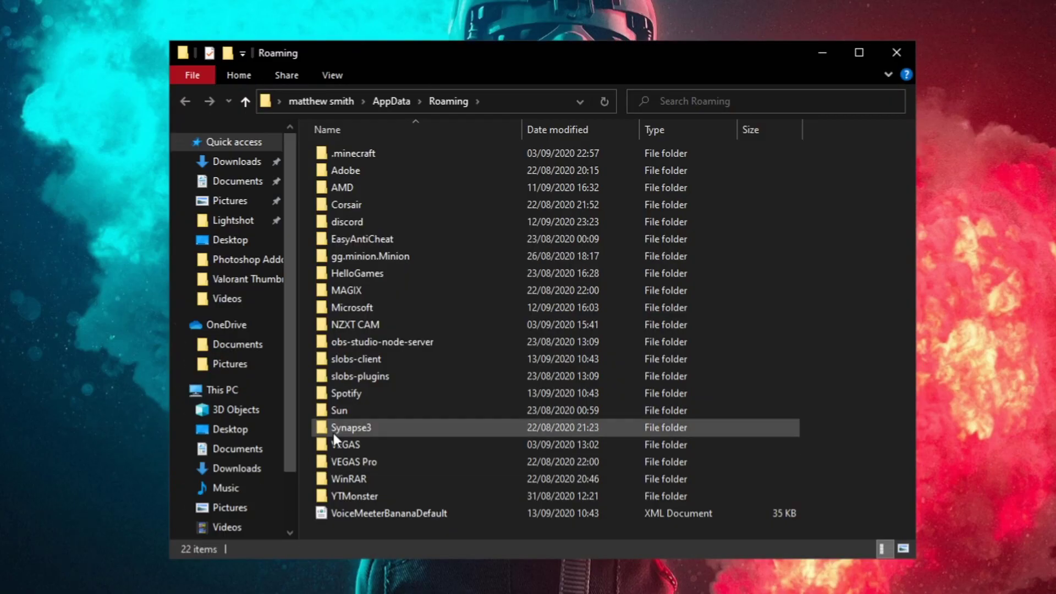
Step: Go to the WindowsClient configuration folder under AppData, Local, FortniteGame, Saved, Config
click(391, 103)
double_click(376, 156)
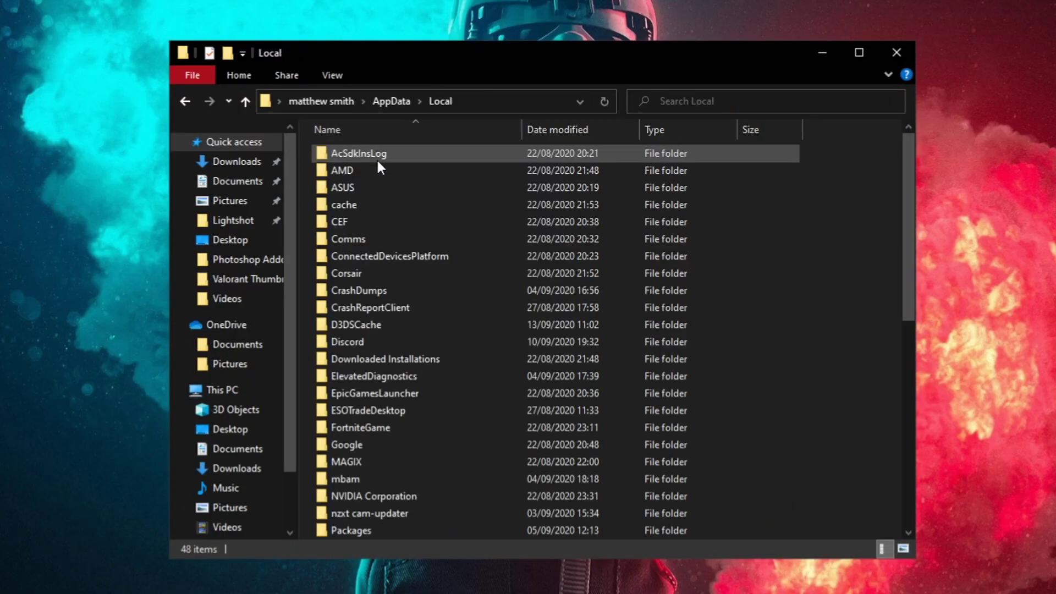
double_click(382, 429)
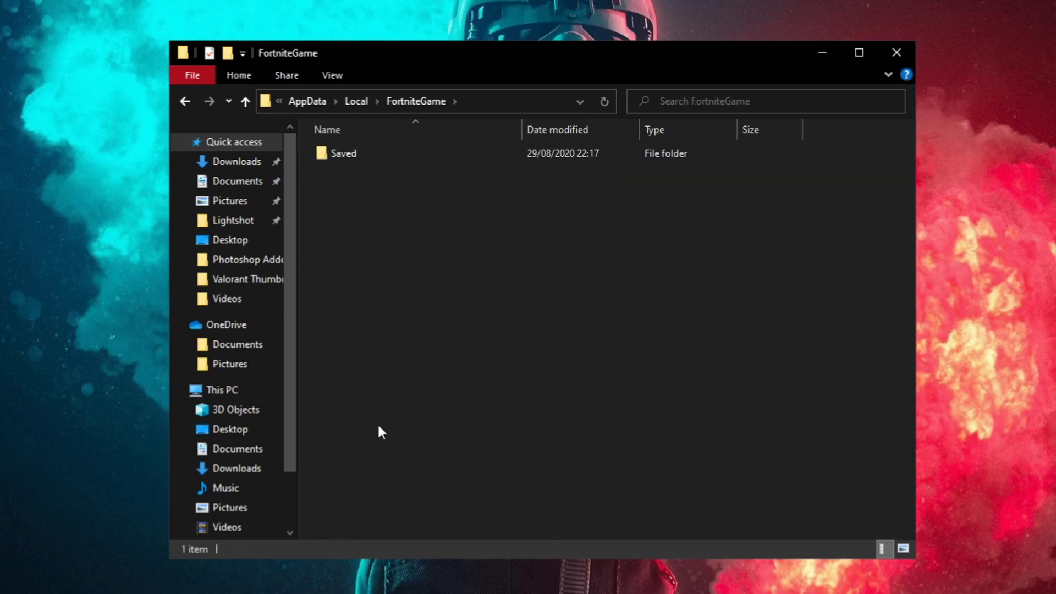
double_click(381, 149)
double_click(360, 174)
double_click(356, 174)
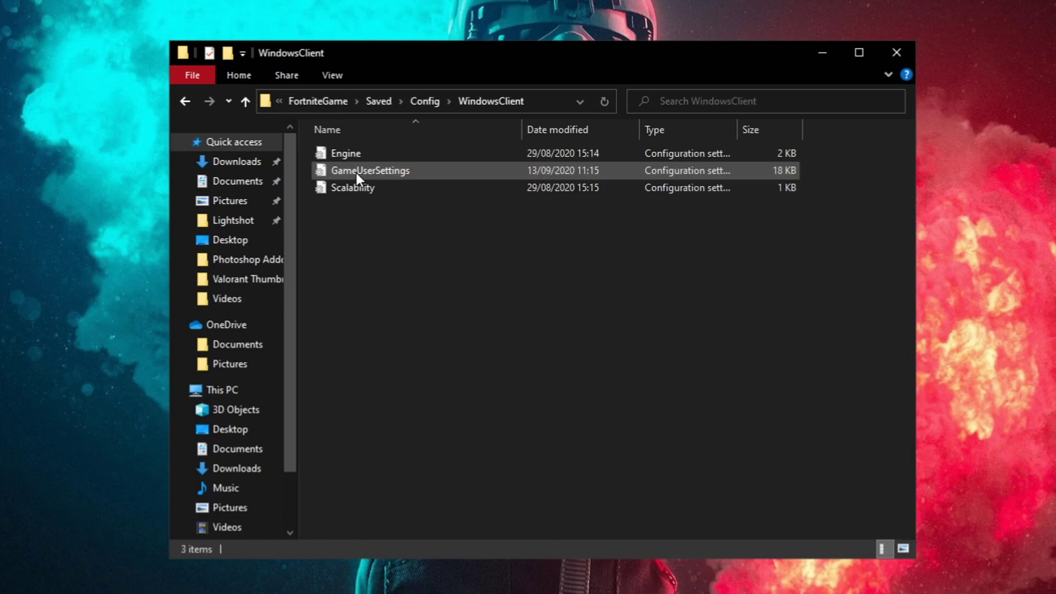
Step: Check the Read-only attribute in the properties of the GameUserSettings file
click(381, 169)
right_click(380, 170)
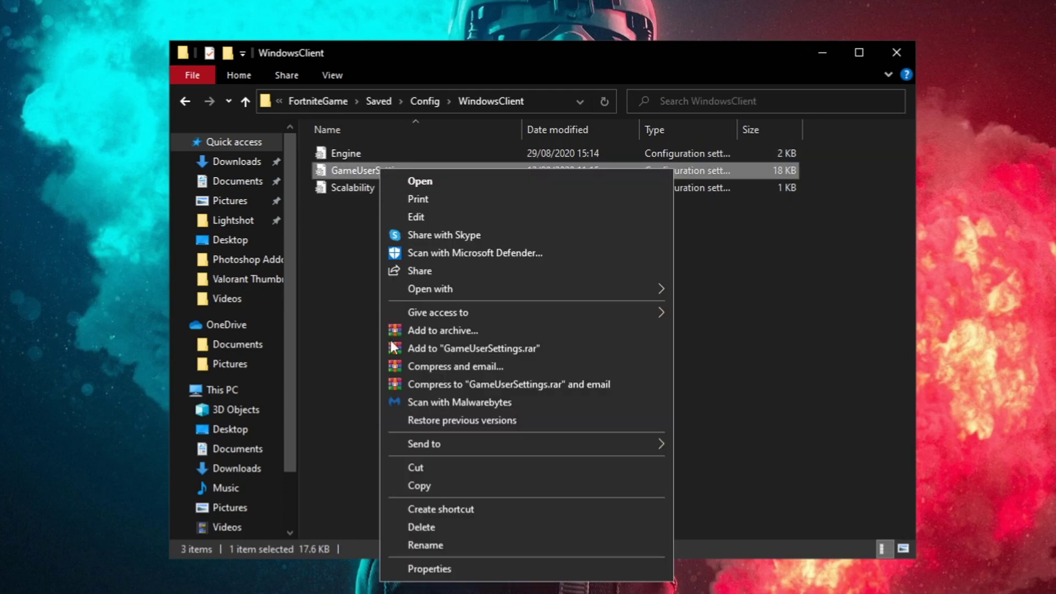
click(427, 572)
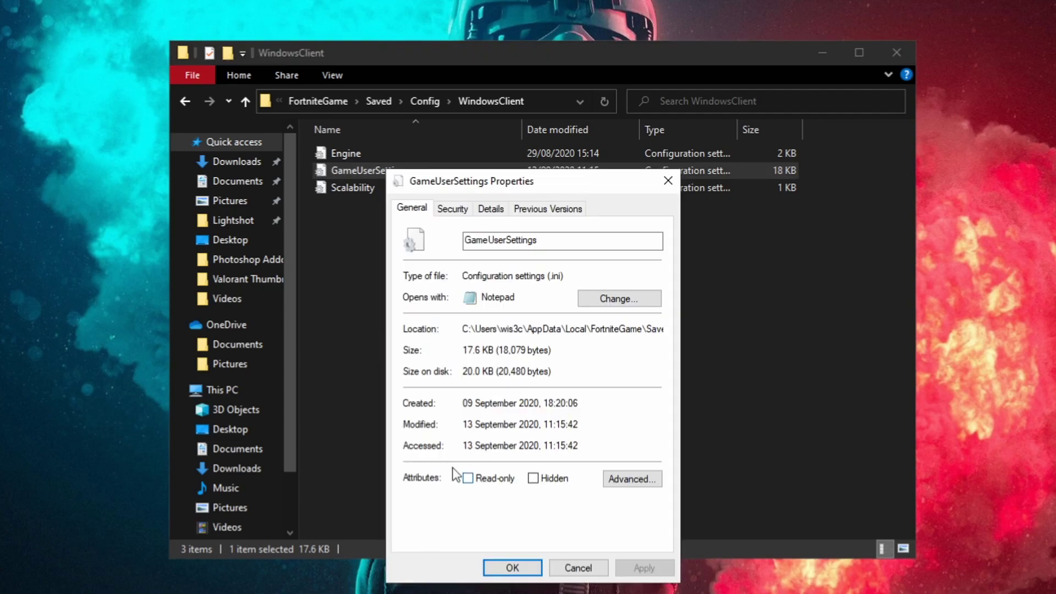
click(509, 568)
Step: Open the GameUserSettings file in Notepad and find "FrameRate", searching downward from the start
double_click(404, 173)
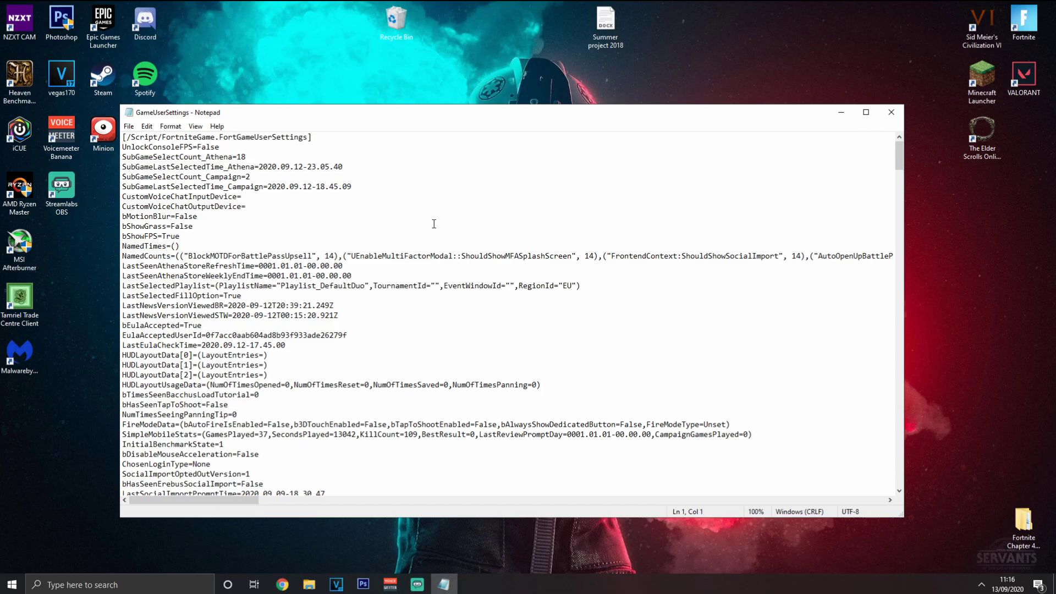
click(148, 126)
click(165, 219)
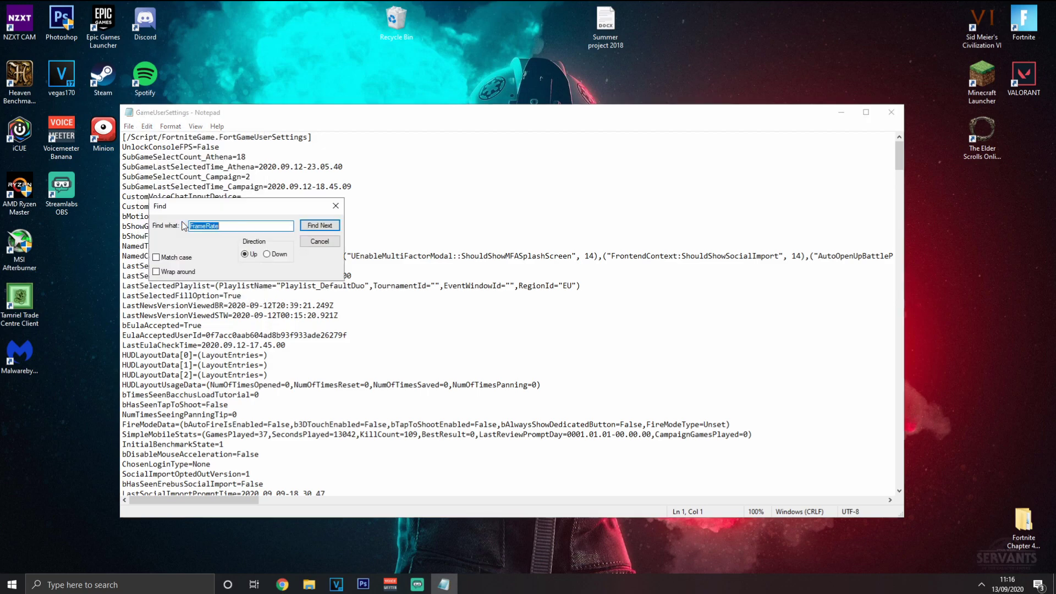
click(315, 227)
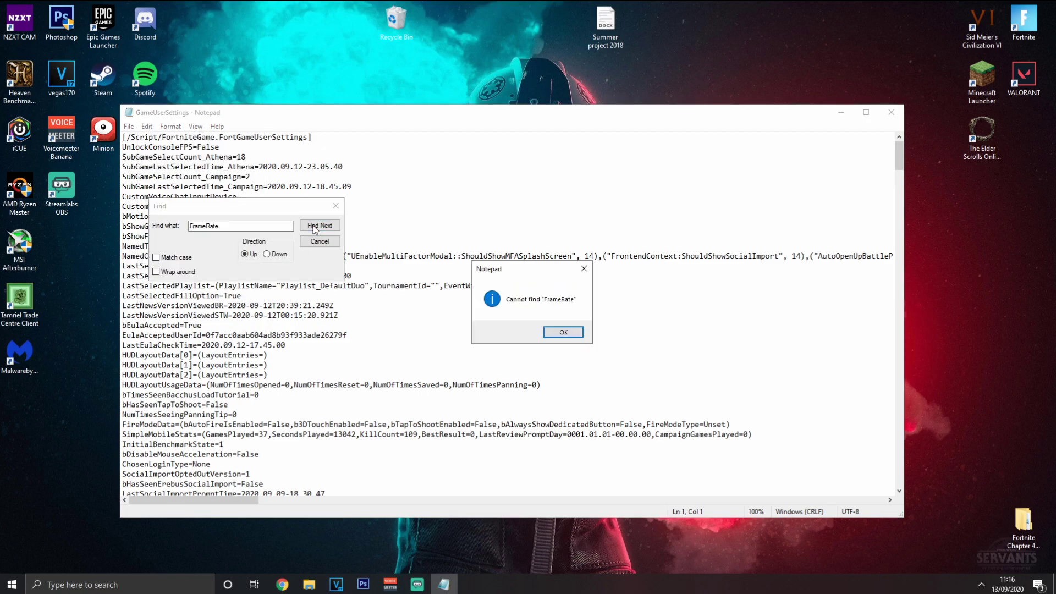
click(563, 334)
click(267, 254)
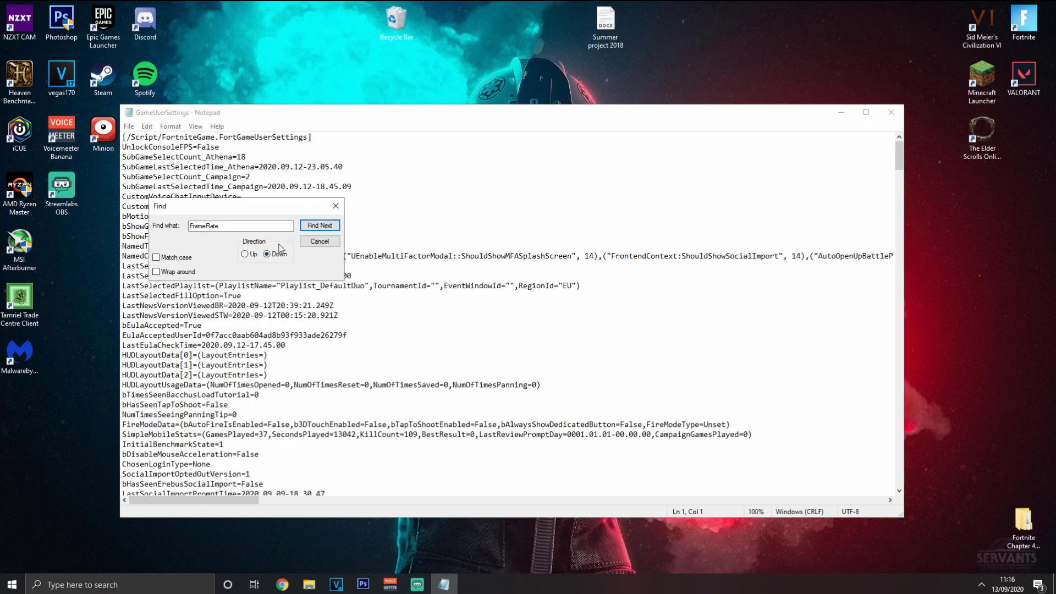
click(319, 226)
click(335, 206)
scroll(248, 360, down, 2)
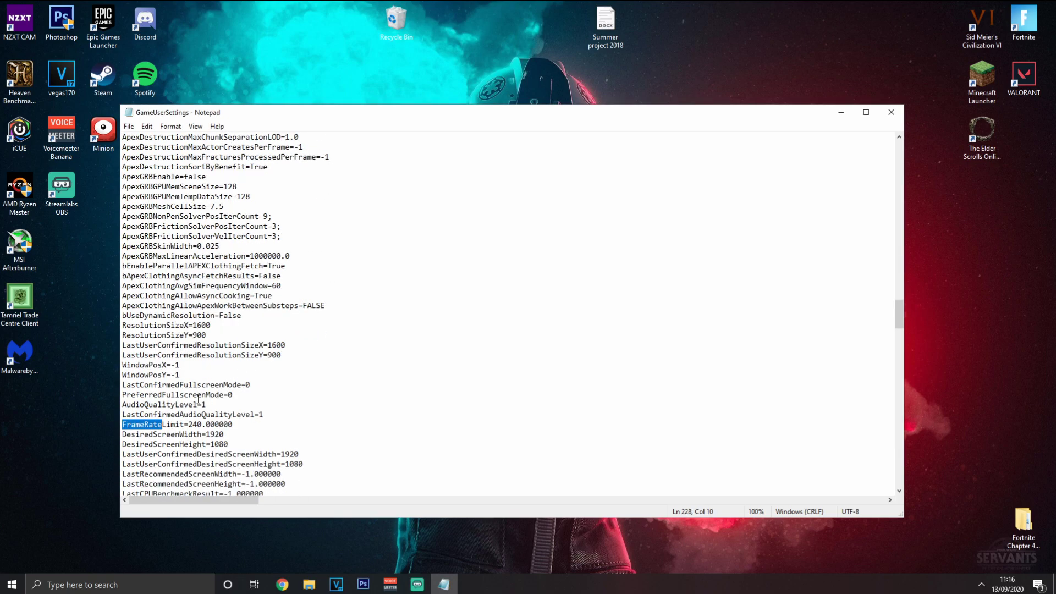
Step: Set the FrameRateLimit value to 237.000000
click(201, 424)
key(BackSpace)
key(BackSpace)
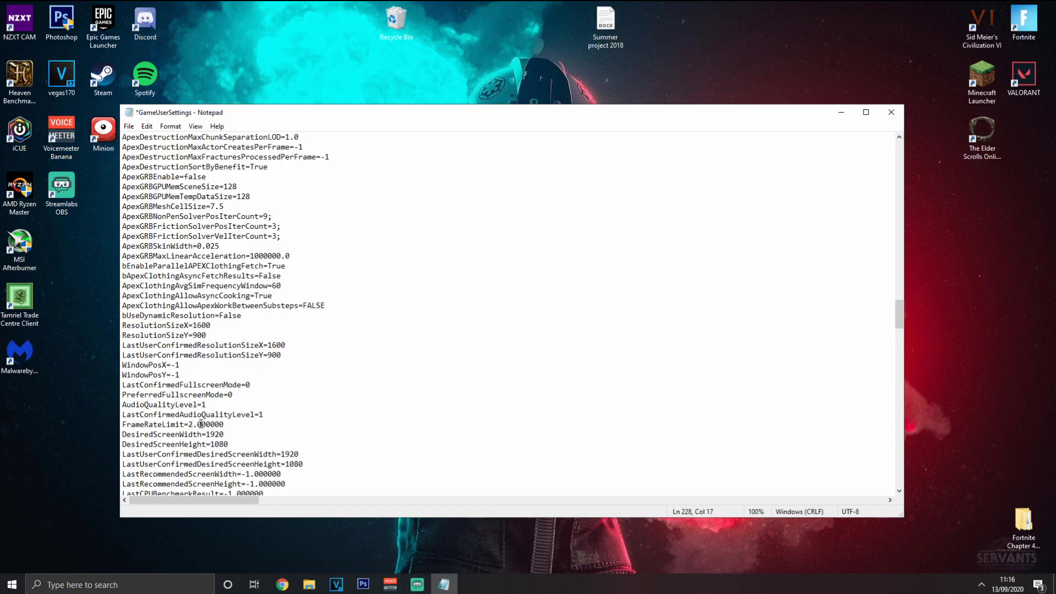
text(37)
drag(188, 424, 202, 424)
click(324, 413)
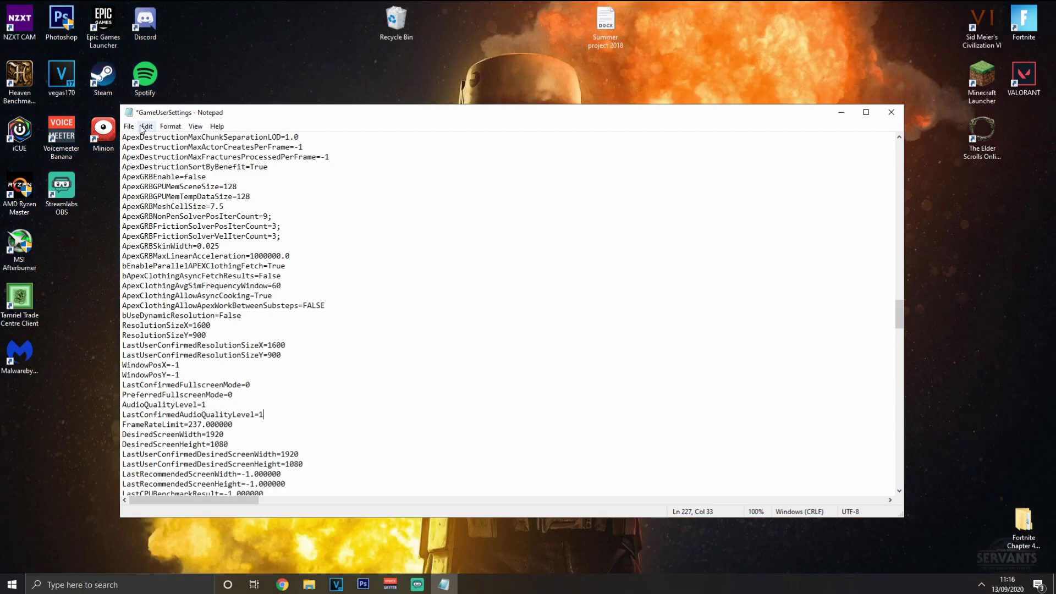
Step: Find "ray" further down in the GameUserSettings file to reach the bRayTracing line
click(146, 126)
click(171, 222)
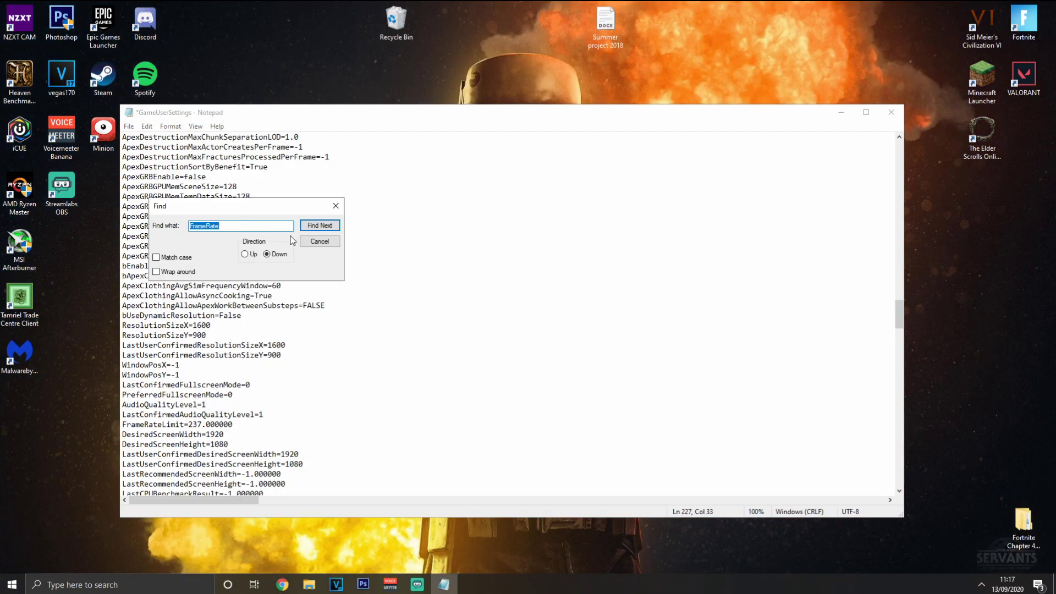
key(BackSpace)
text(ray)
click(313, 226)
click(313, 226)
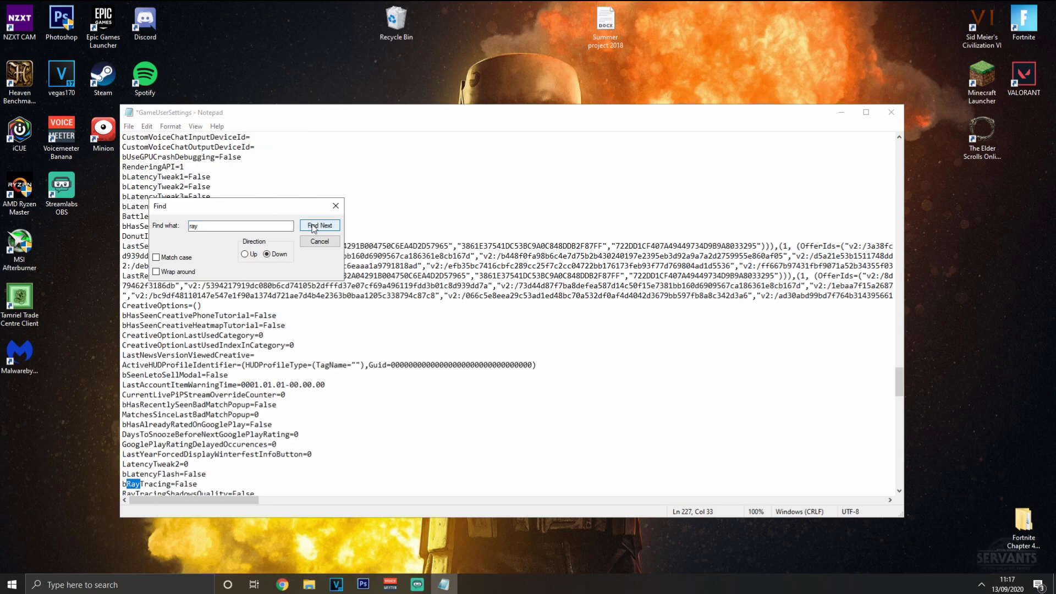
click(335, 205)
Step: Check the ray tracing values on the lines from bRayTracing to RayTracingAmbientOcclusionQuality
scroll(301, 326, down, 1)
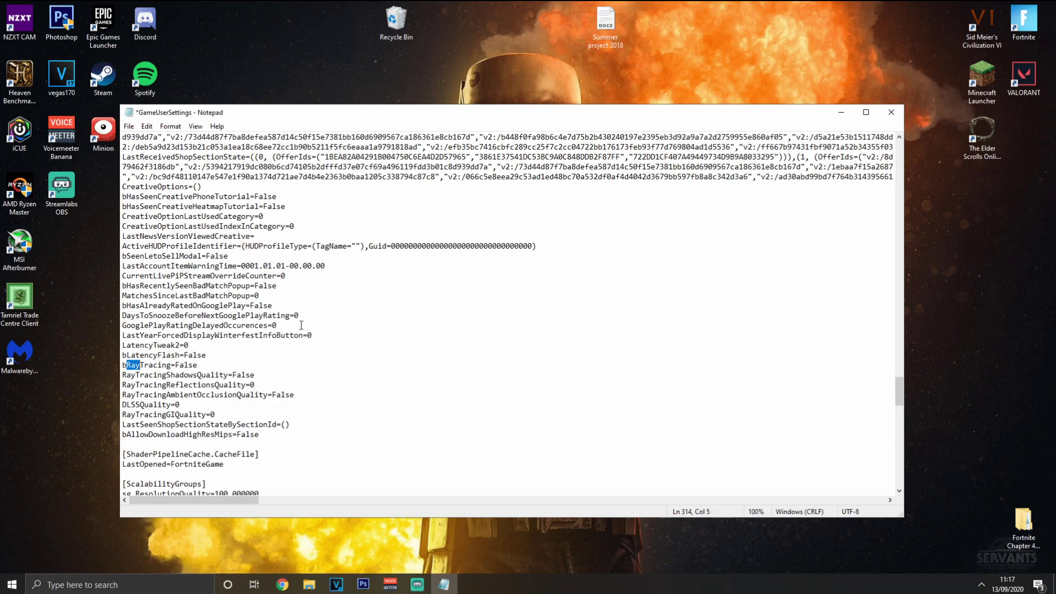
drag(308, 395, 106, 368)
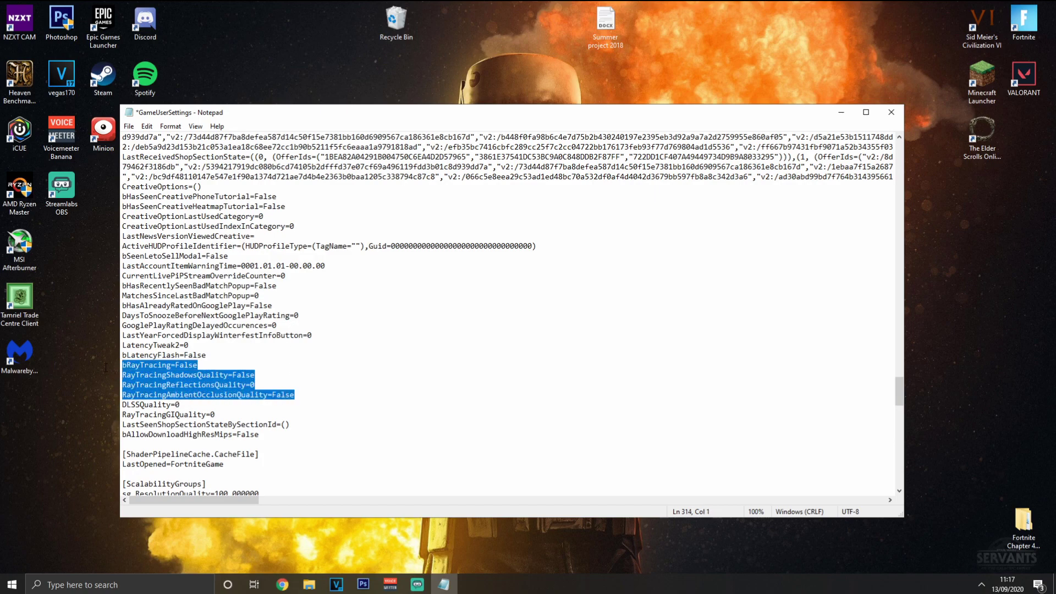
click(256, 384)
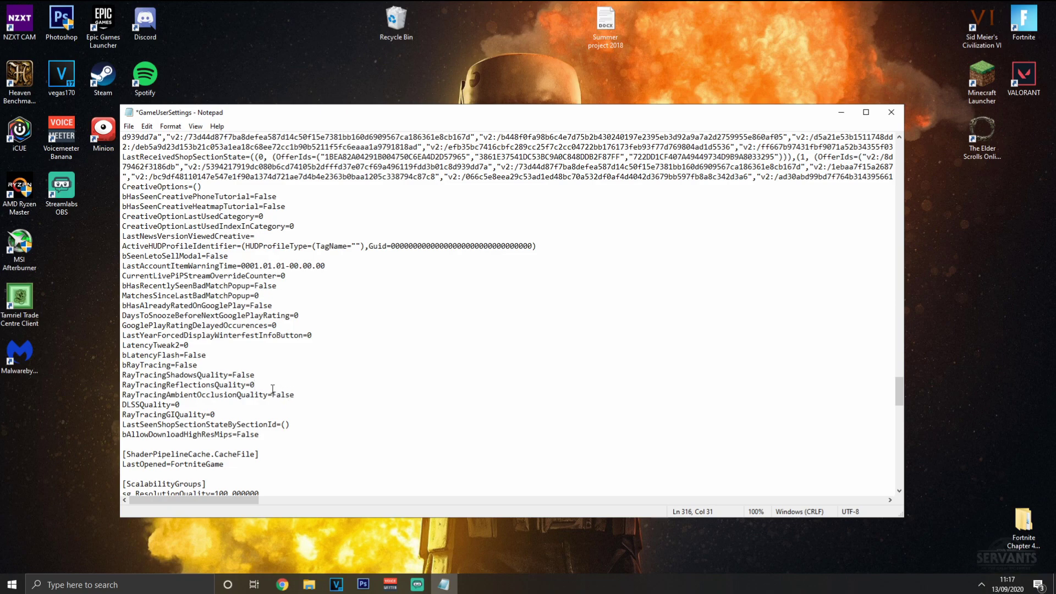
drag(295, 395, 126, 365)
click(325, 375)
Step: Close the GameUserSettings file with its changes saved and apply the Read-only attribute in its properties
click(890, 112)
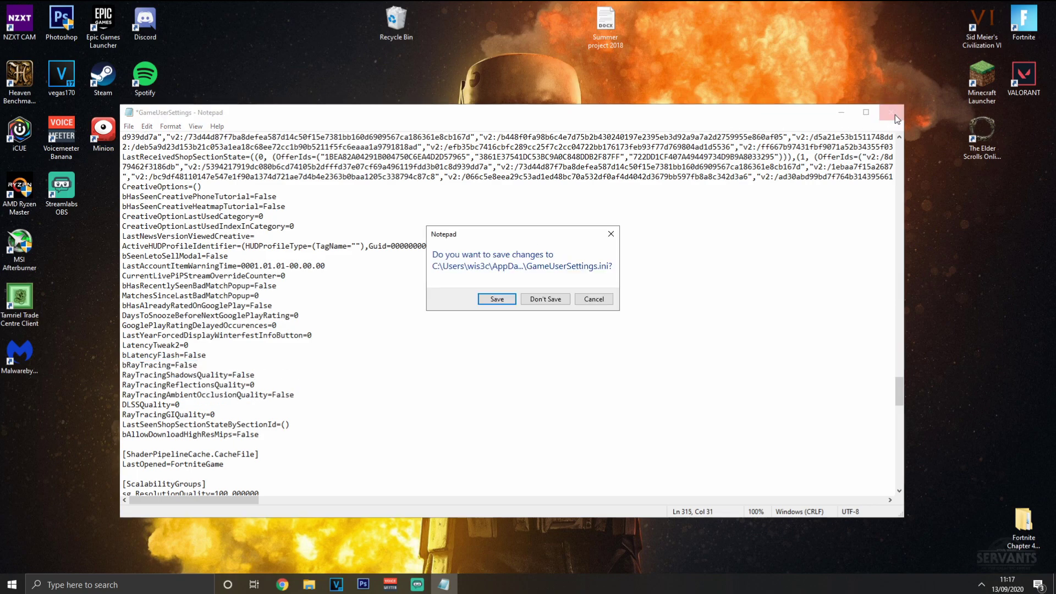
click(496, 299)
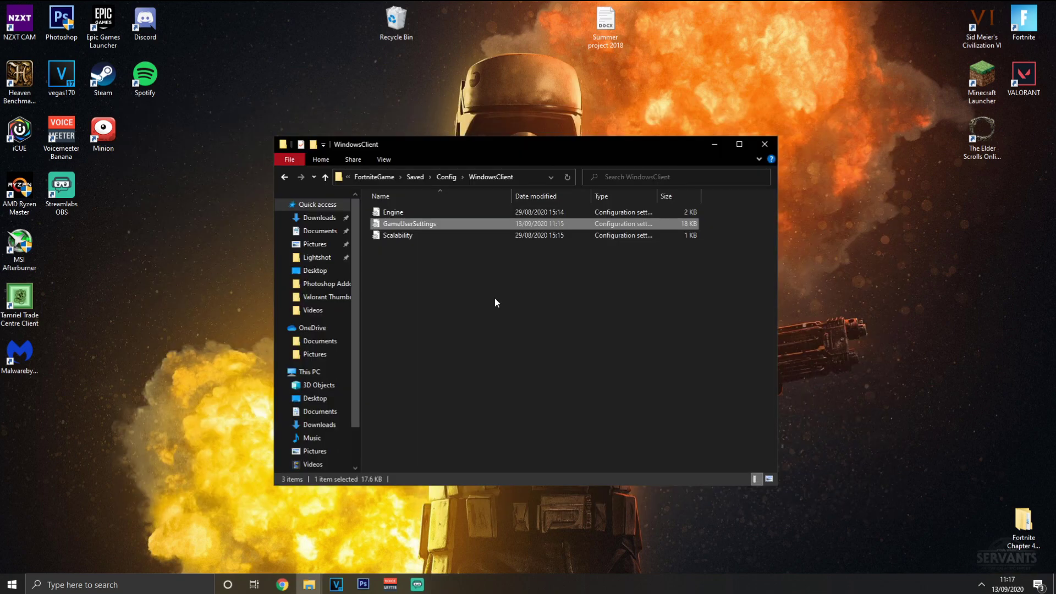
right_click(433, 227)
click(490, 496)
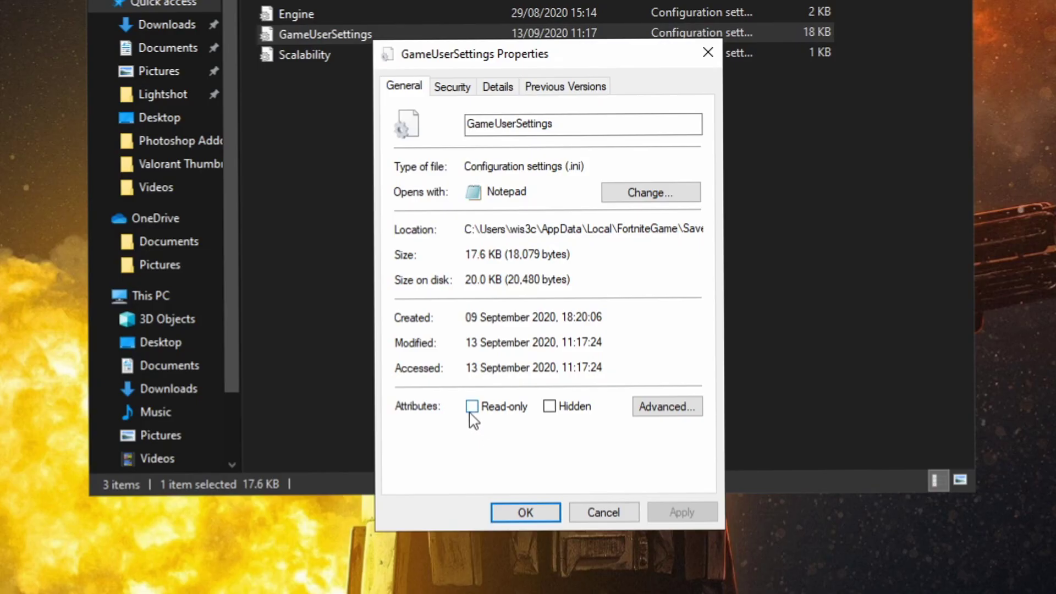
click(482, 407)
click(679, 512)
click(535, 515)
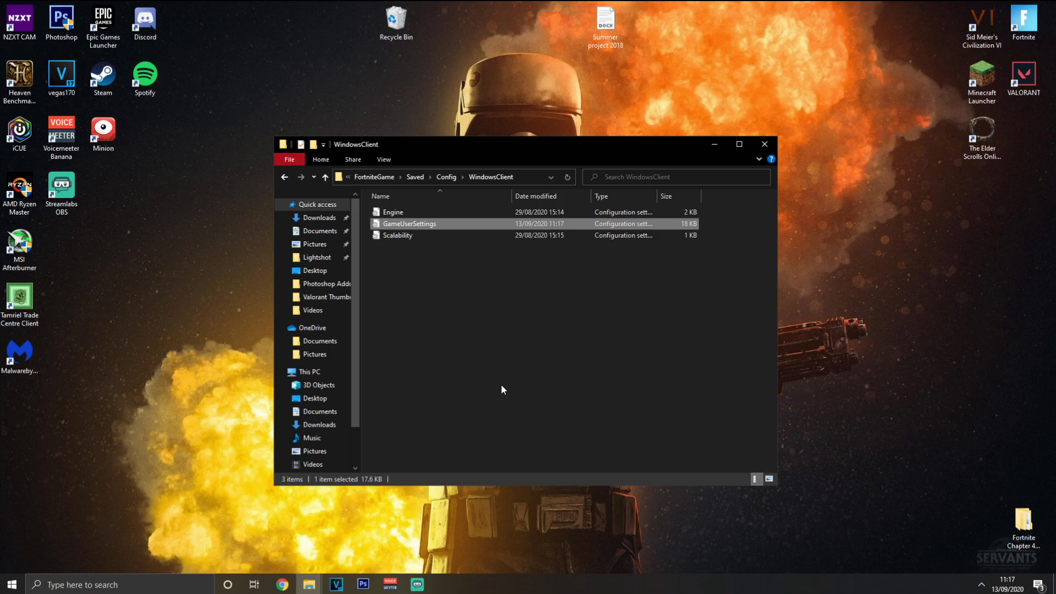
Step: Open AMD Radeon Software from the desktop and close it again
right_click(819, 289)
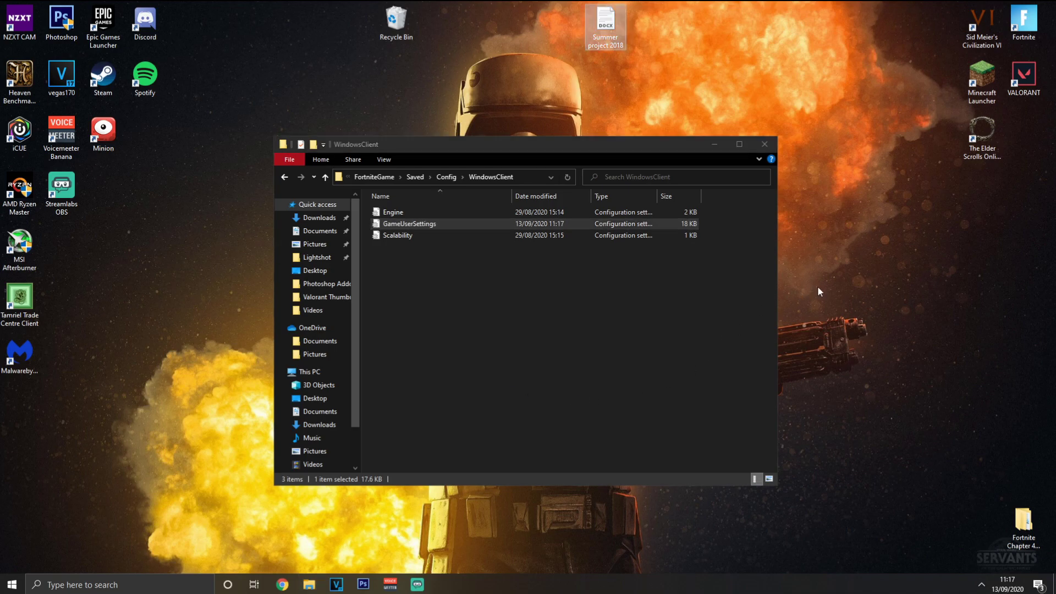
click(841, 292)
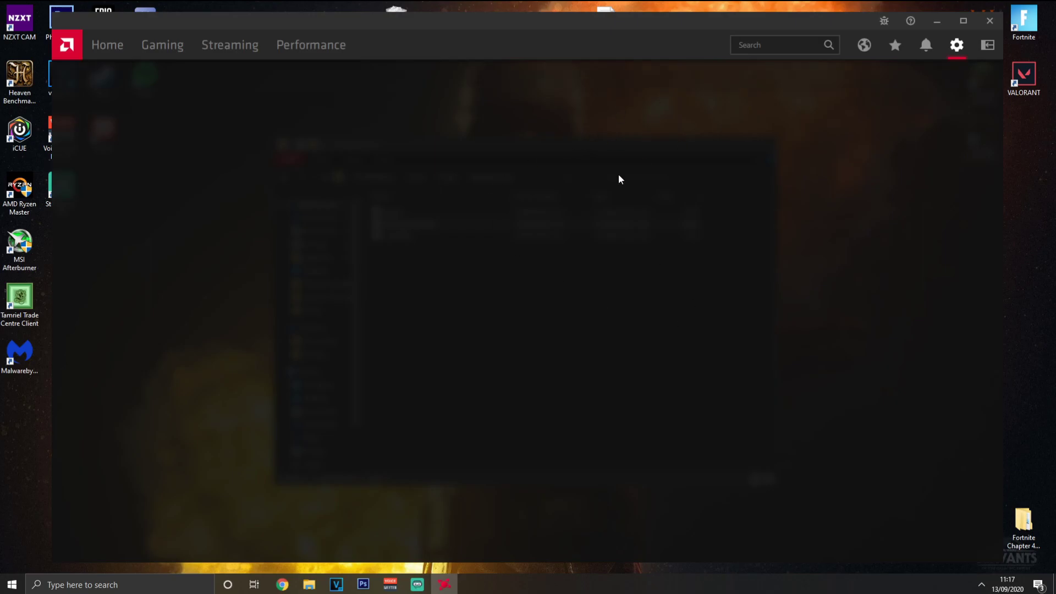
click(988, 18)
right_click(865, 258)
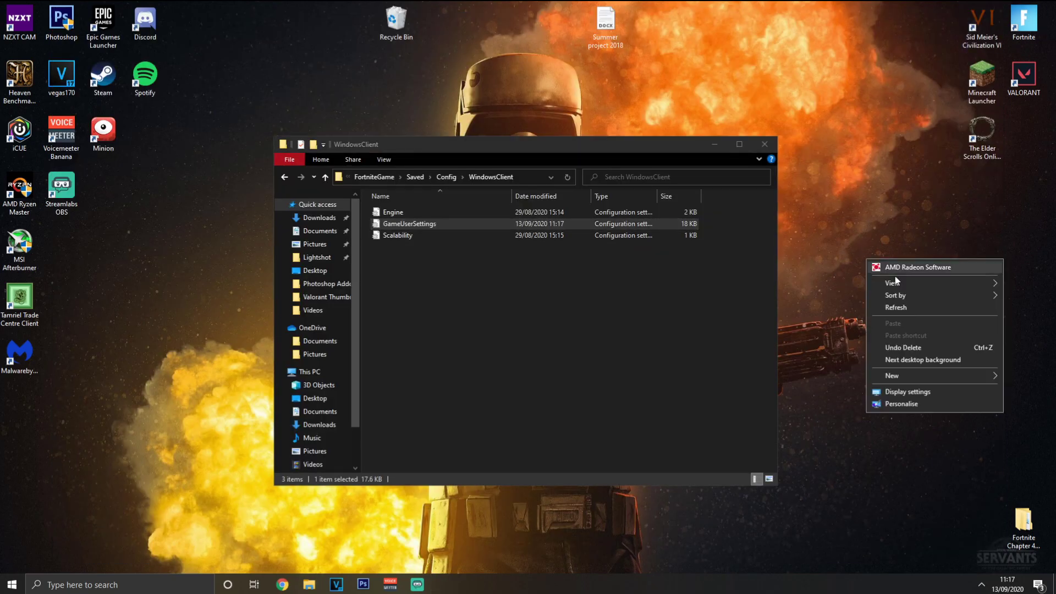
click(863, 207)
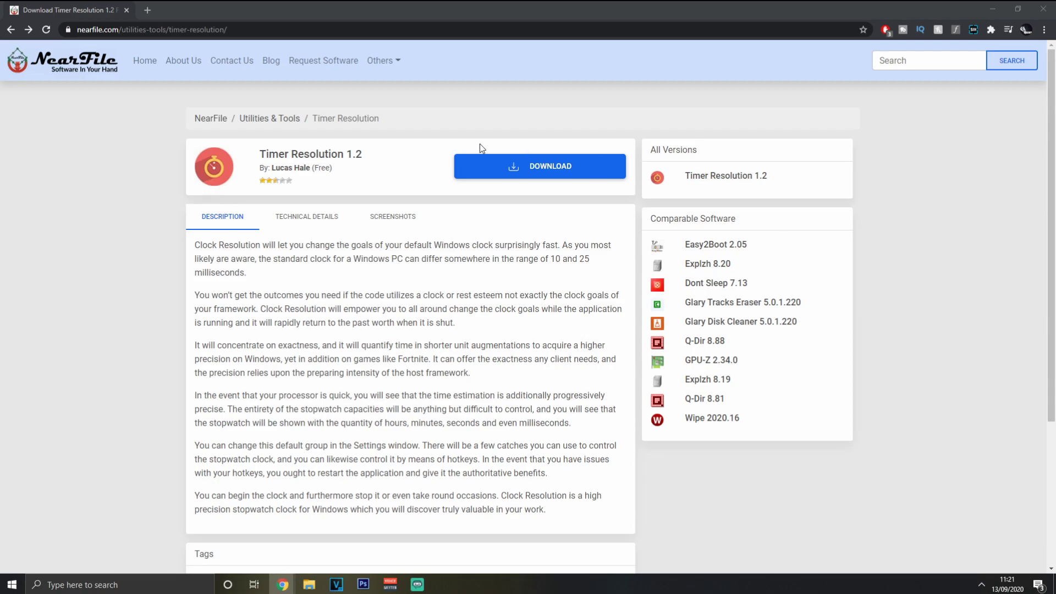
Step: Close the Timer Resolution download page, move the TimerResolution file to the middle of the desktop and run it
click(1041, 9)
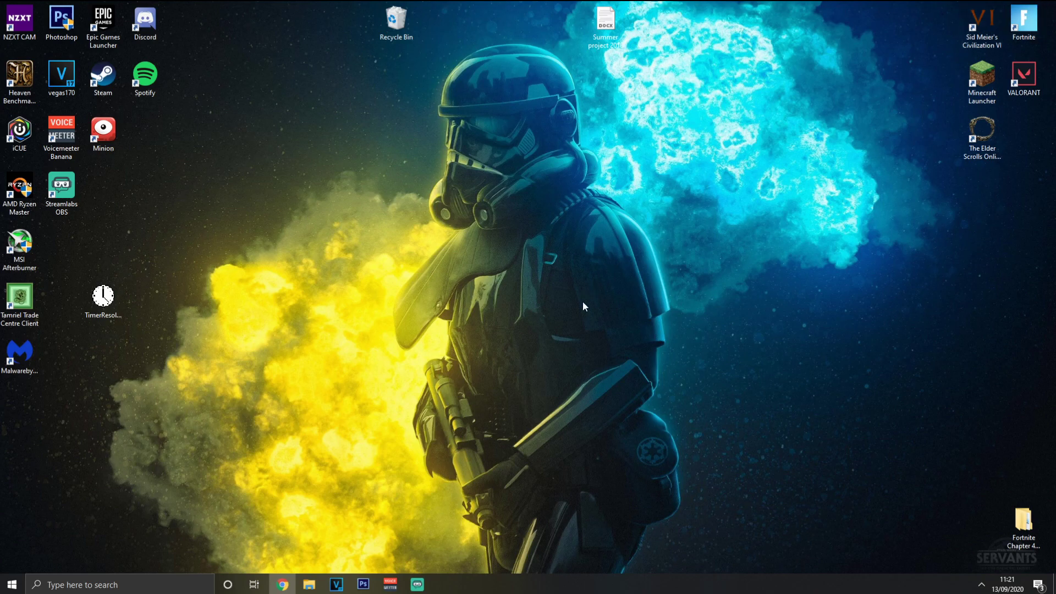
drag(103, 297, 471, 304)
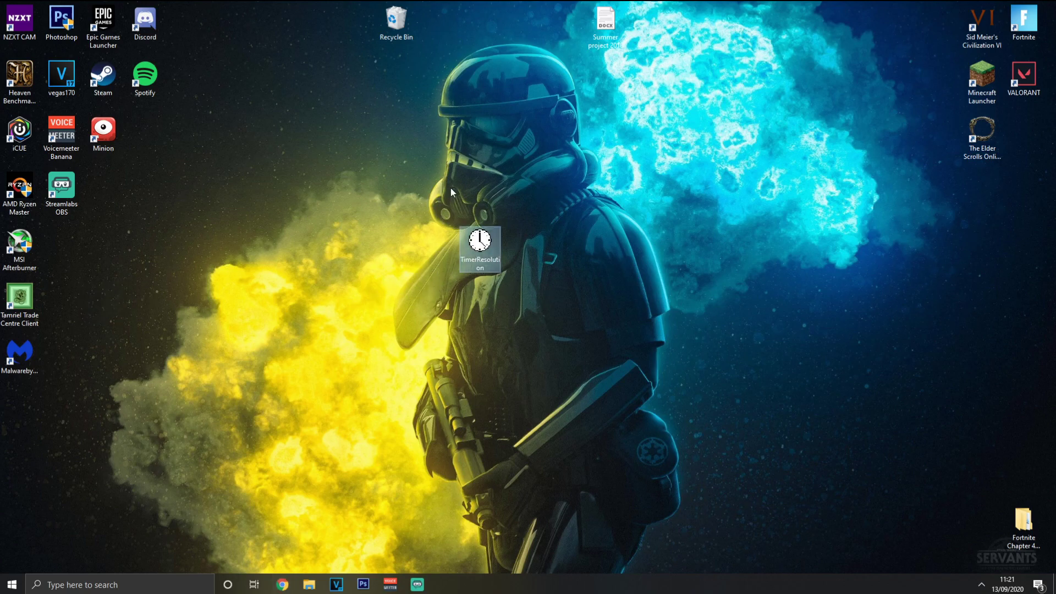
double_click(480, 242)
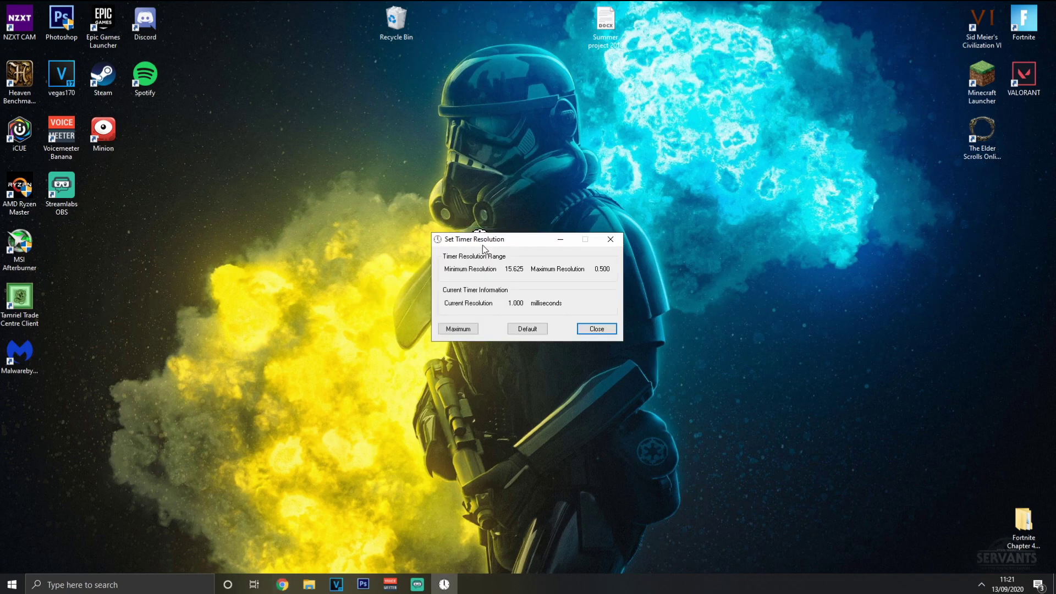
Step: Set the timer to its maximum resolution, minimise its window and place the TimerResolution icon below the Malwarebytes shortcut
drag(507, 303, 537, 308)
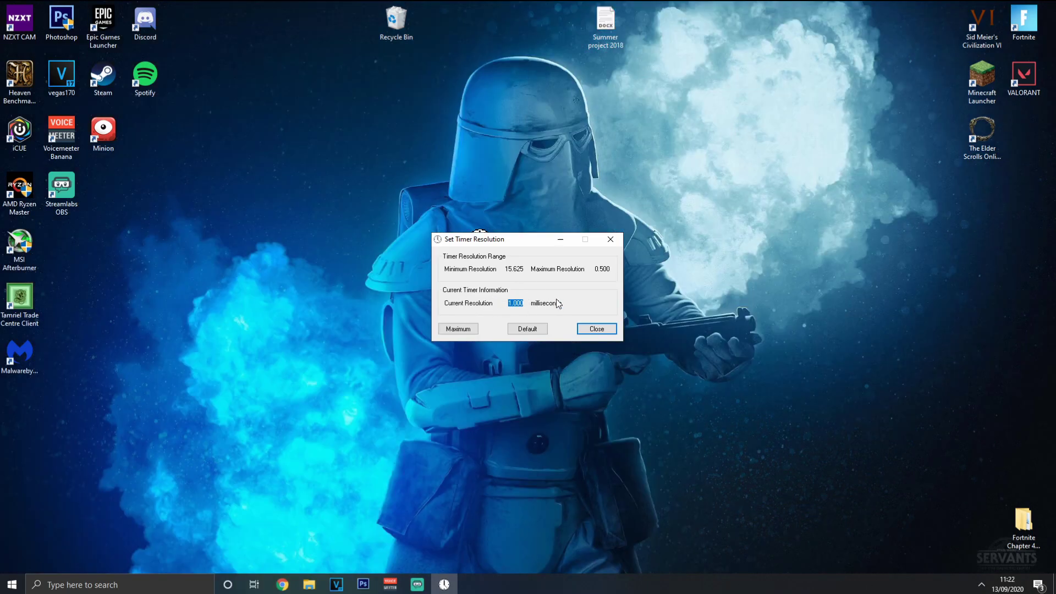
drag(507, 303, 545, 307)
click(472, 329)
click(560, 240)
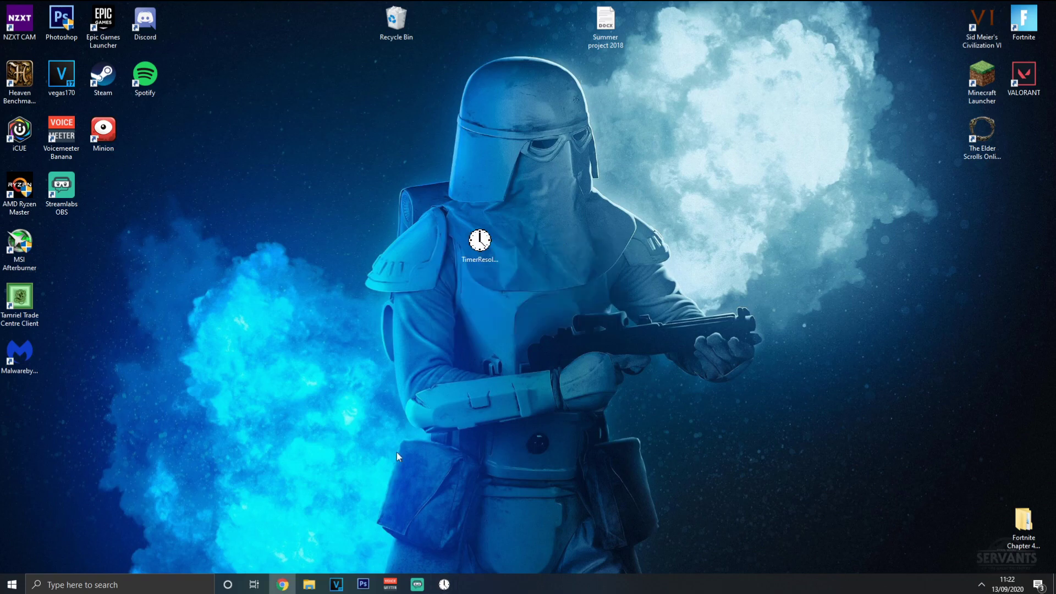
drag(468, 259, 19, 409)
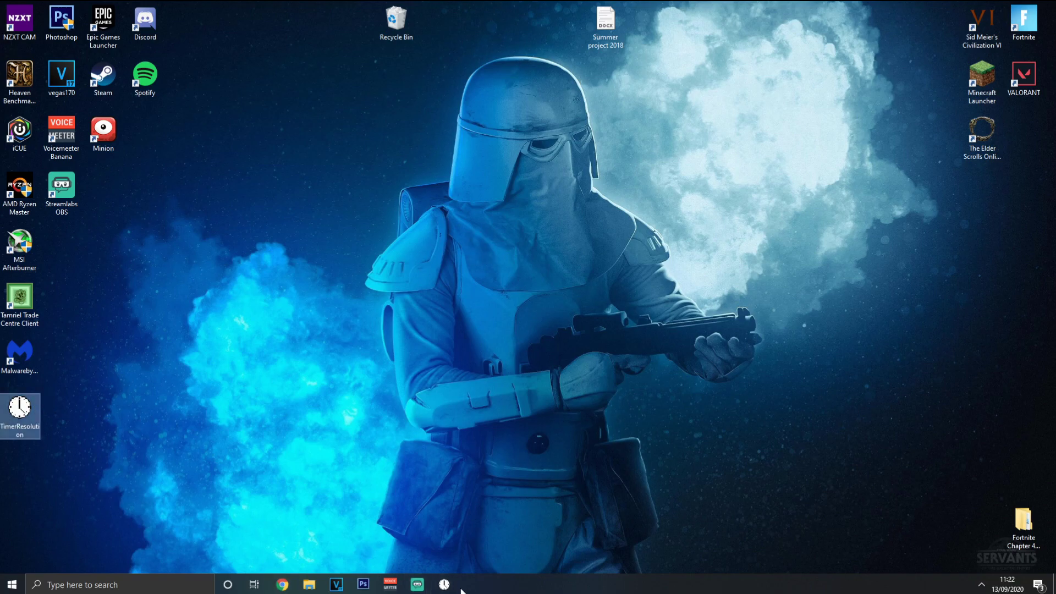
Step: Check the minimised Timer Resolution window and the hidden notification area icons
click(444, 584)
click(568, 239)
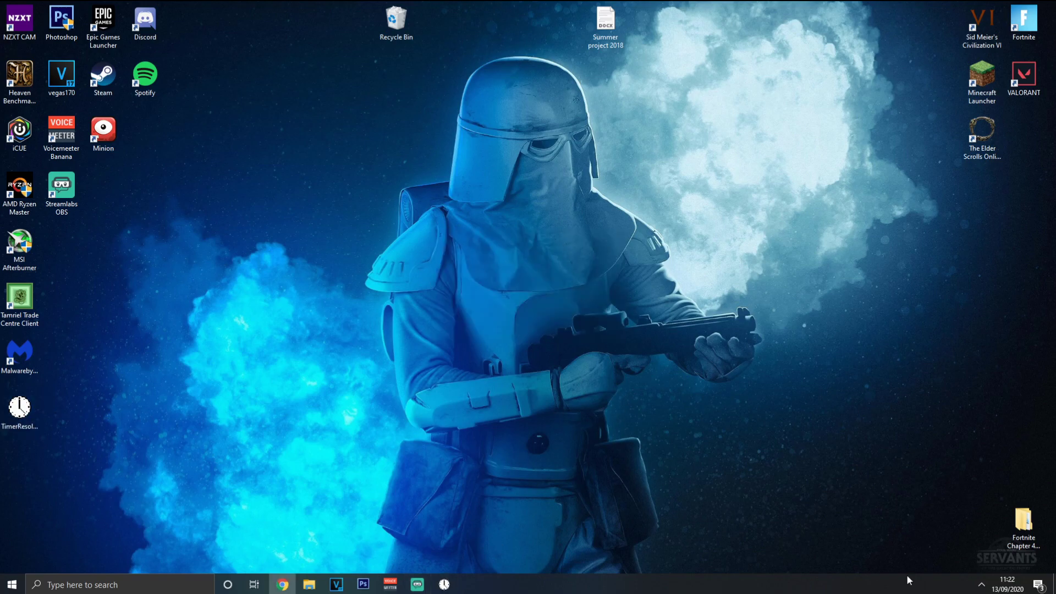
click(981, 584)
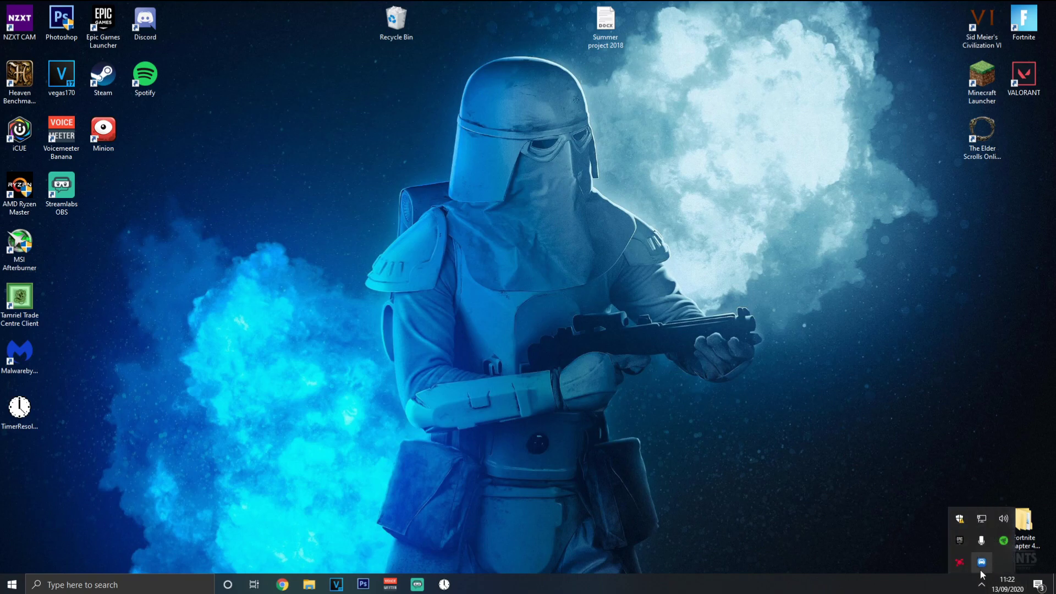
click(980, 584)
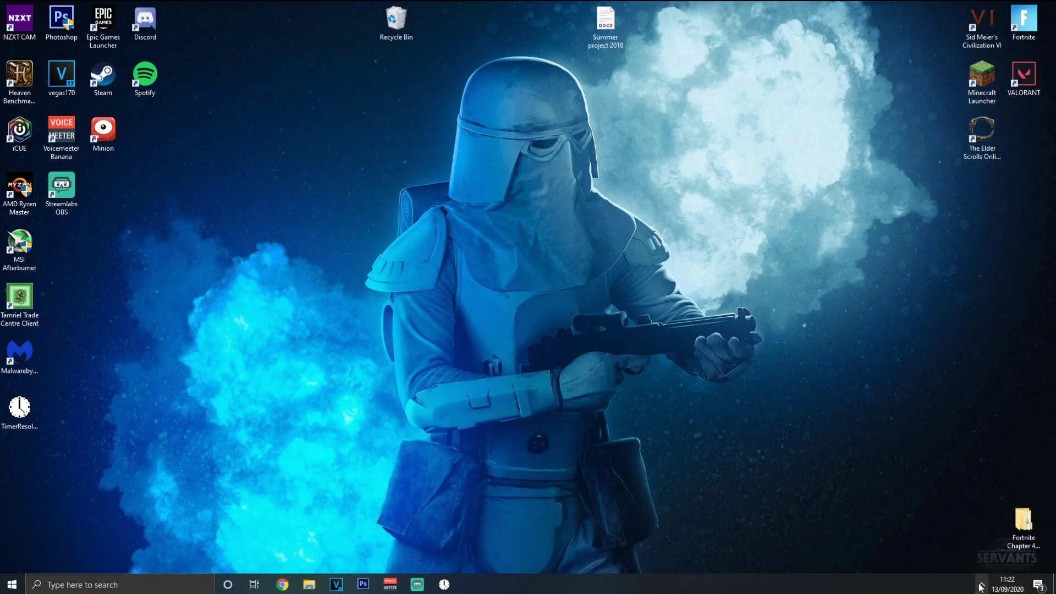